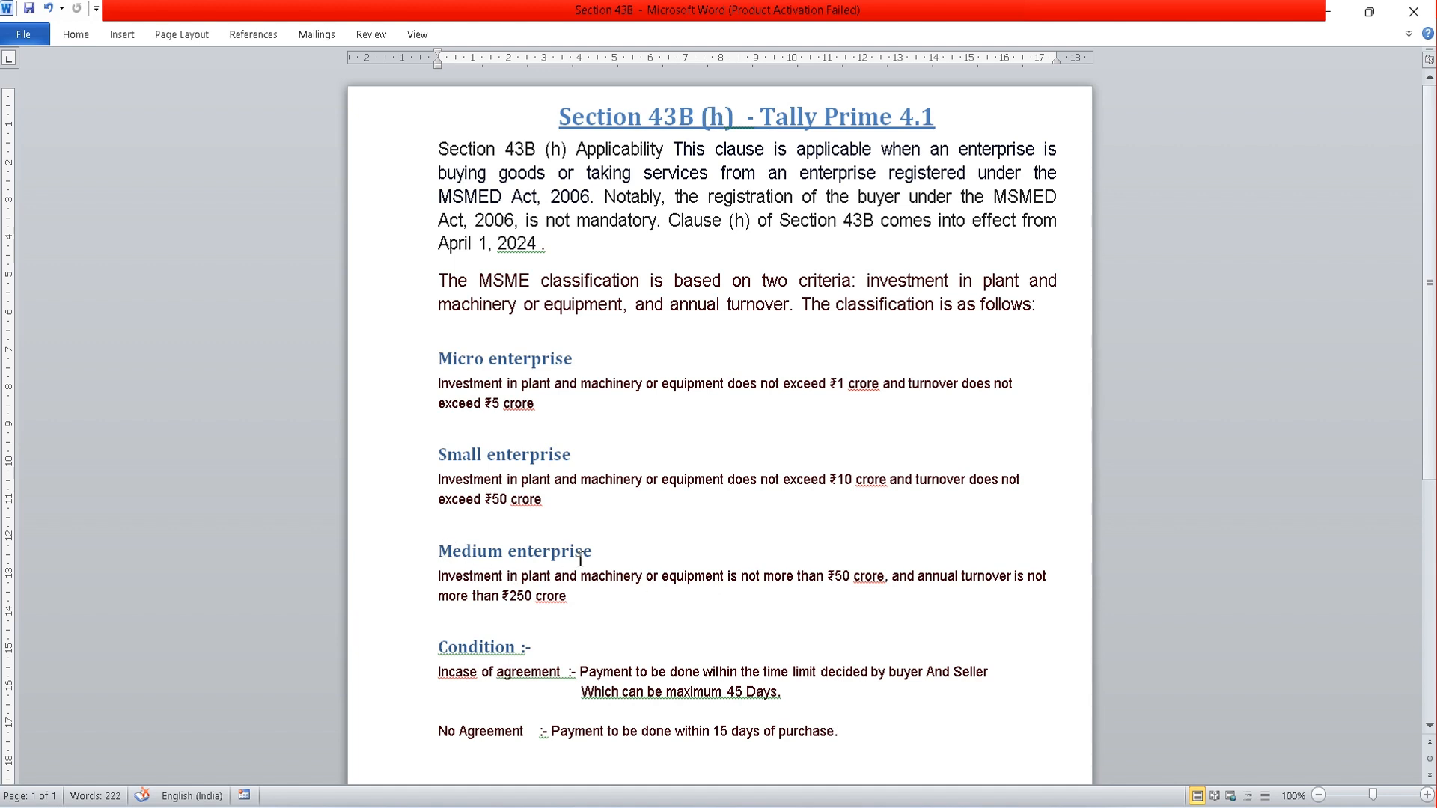
Read through the Section 43B (h) notes on enterprise classification, payment conditions, supplier eligibility and Udyam registration verification
left_click_drag(1431, 454, 1431, 553)
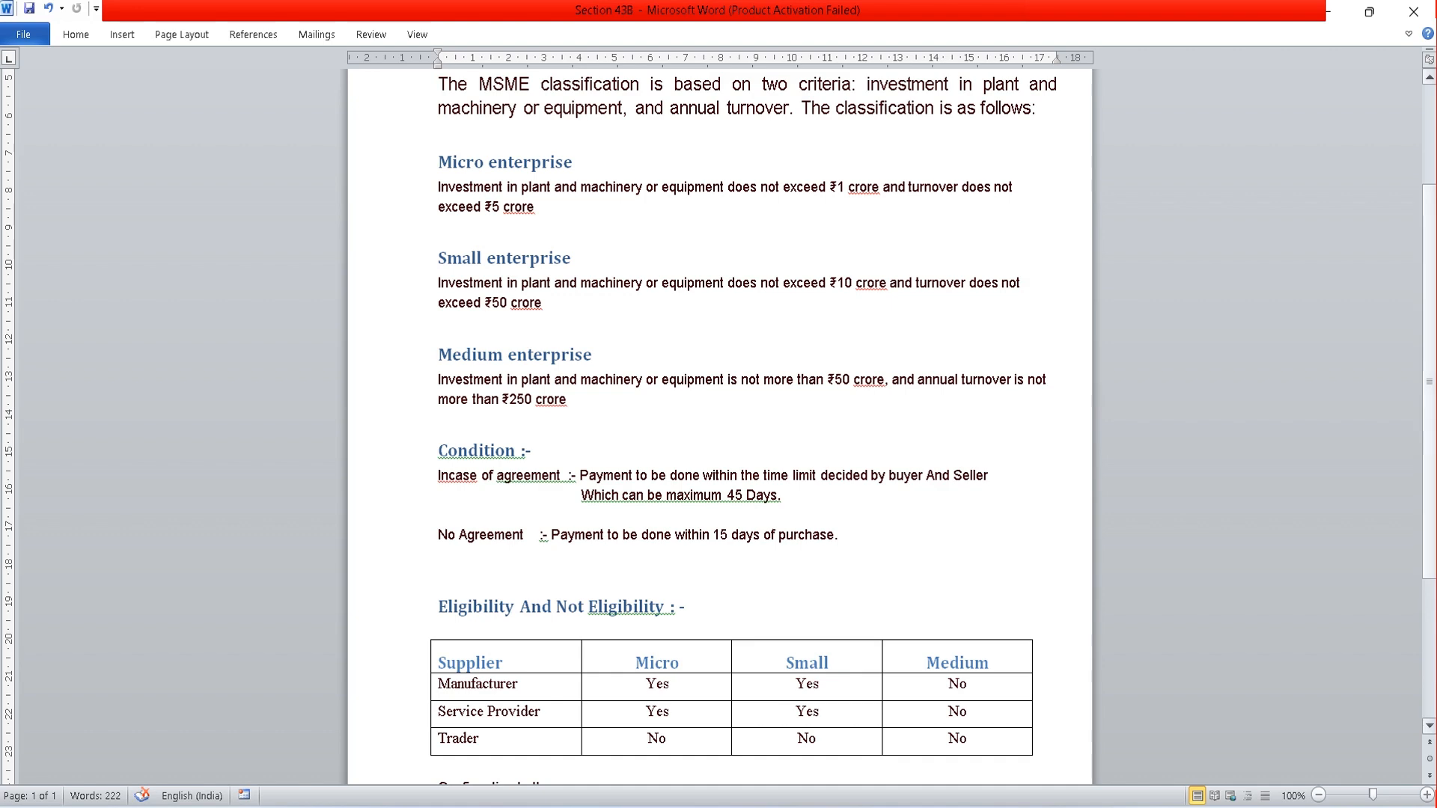
scroll(1431, 500, "down", 3)
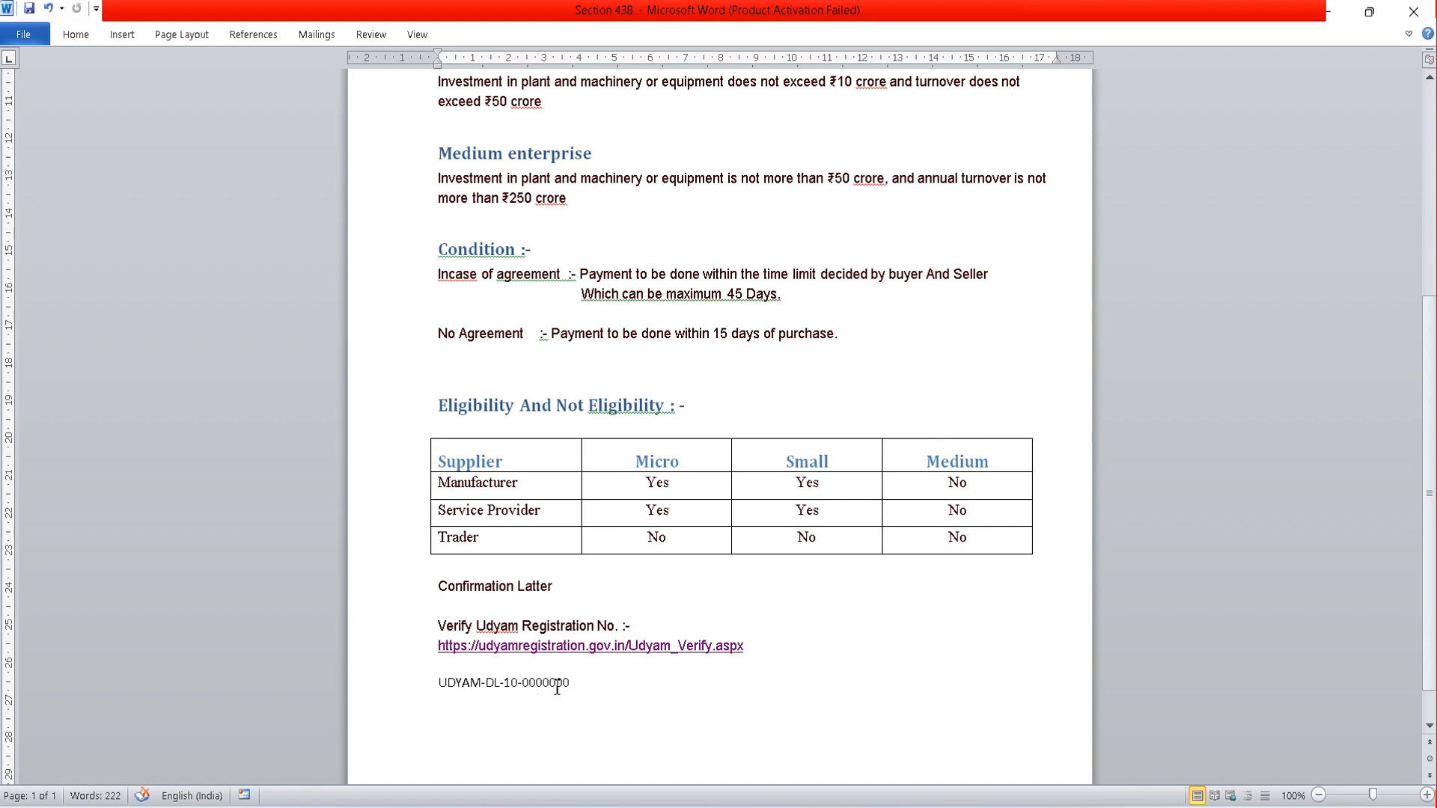
left_click(516, 682)
Switch to TallyPrime and open the MSME Registration Details of the company Section 43B (h) - MSME Supplier Entry
key("alt+Tab")
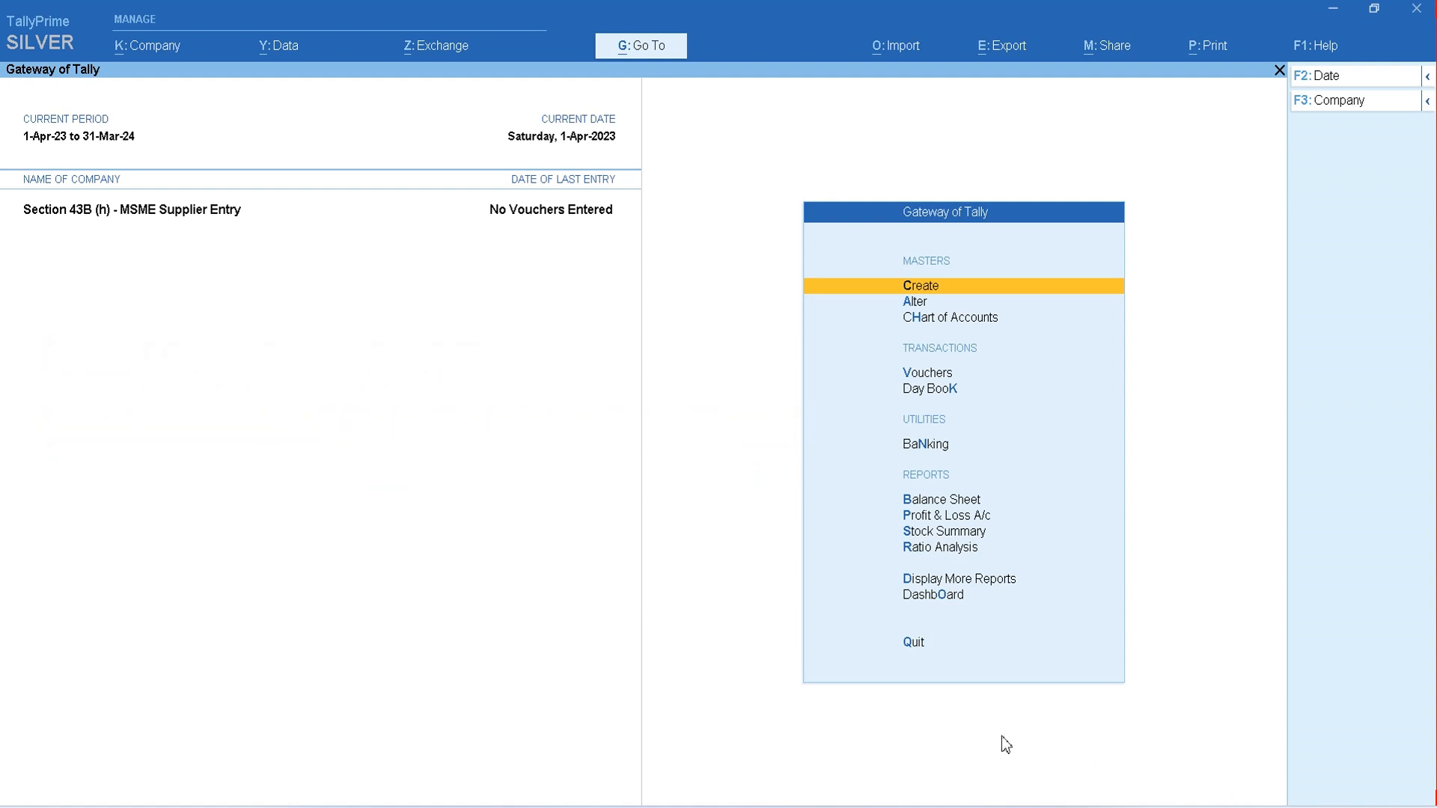
key("Down")
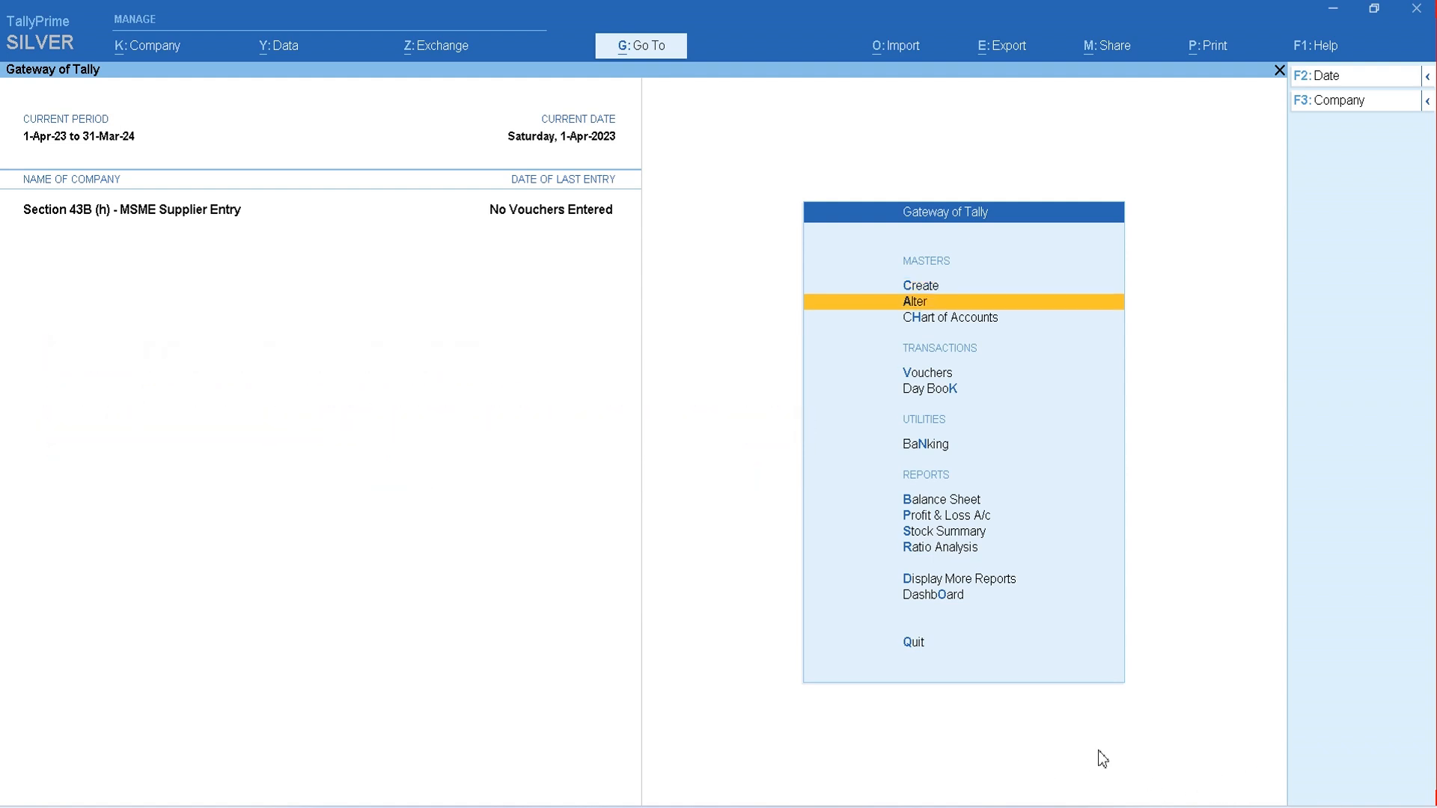
key("F11")
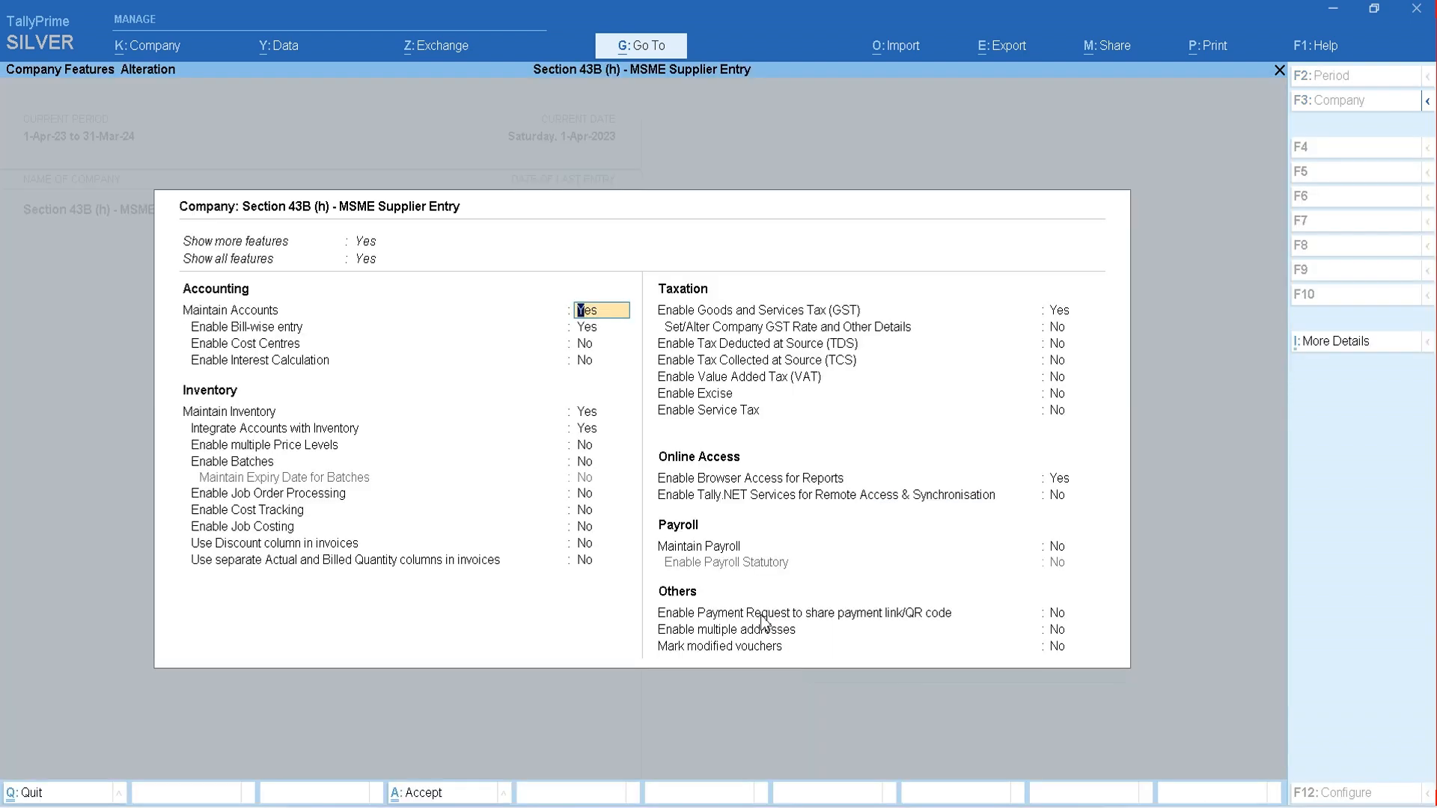
left_click(1338, 347)
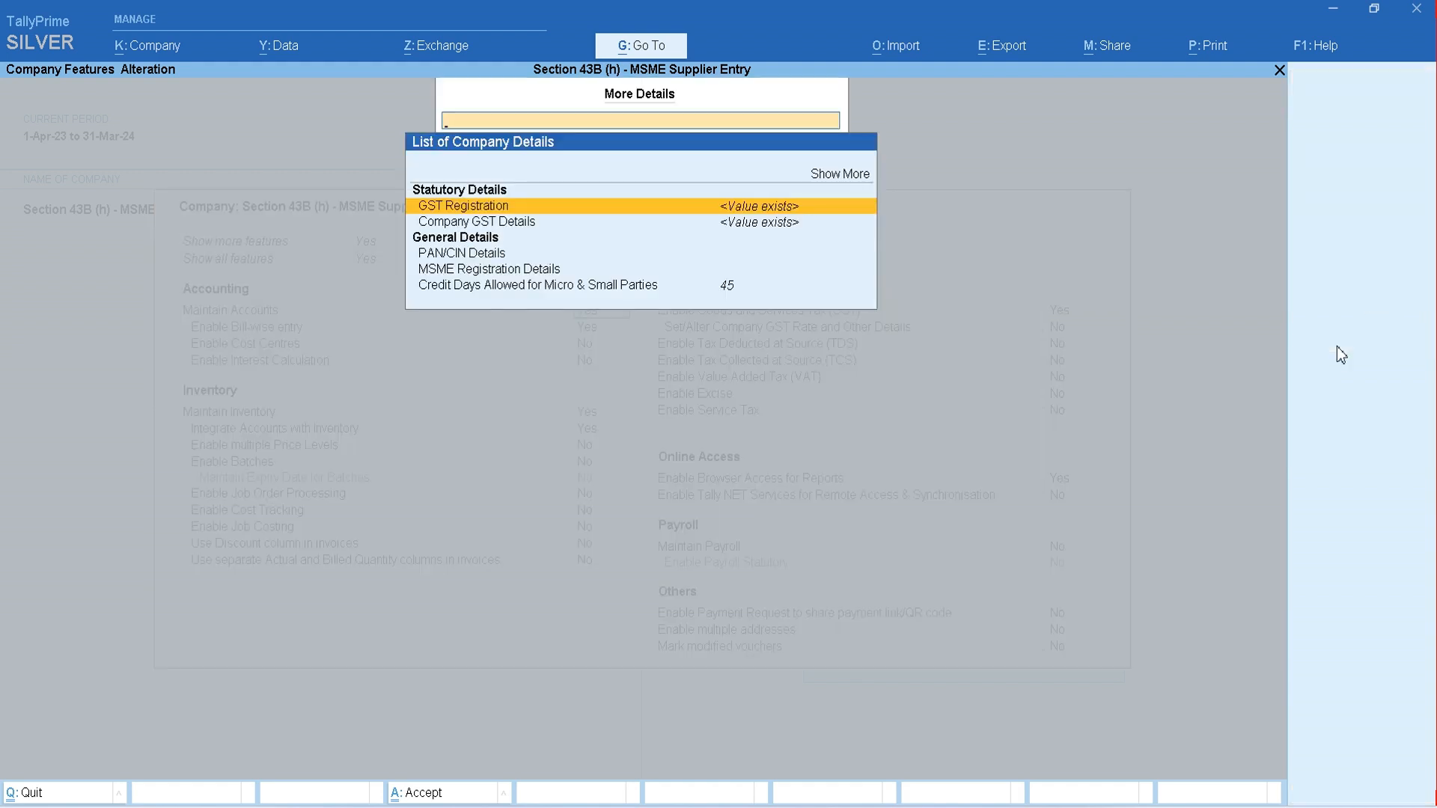
key("Down")
key("Down")
key("Down")
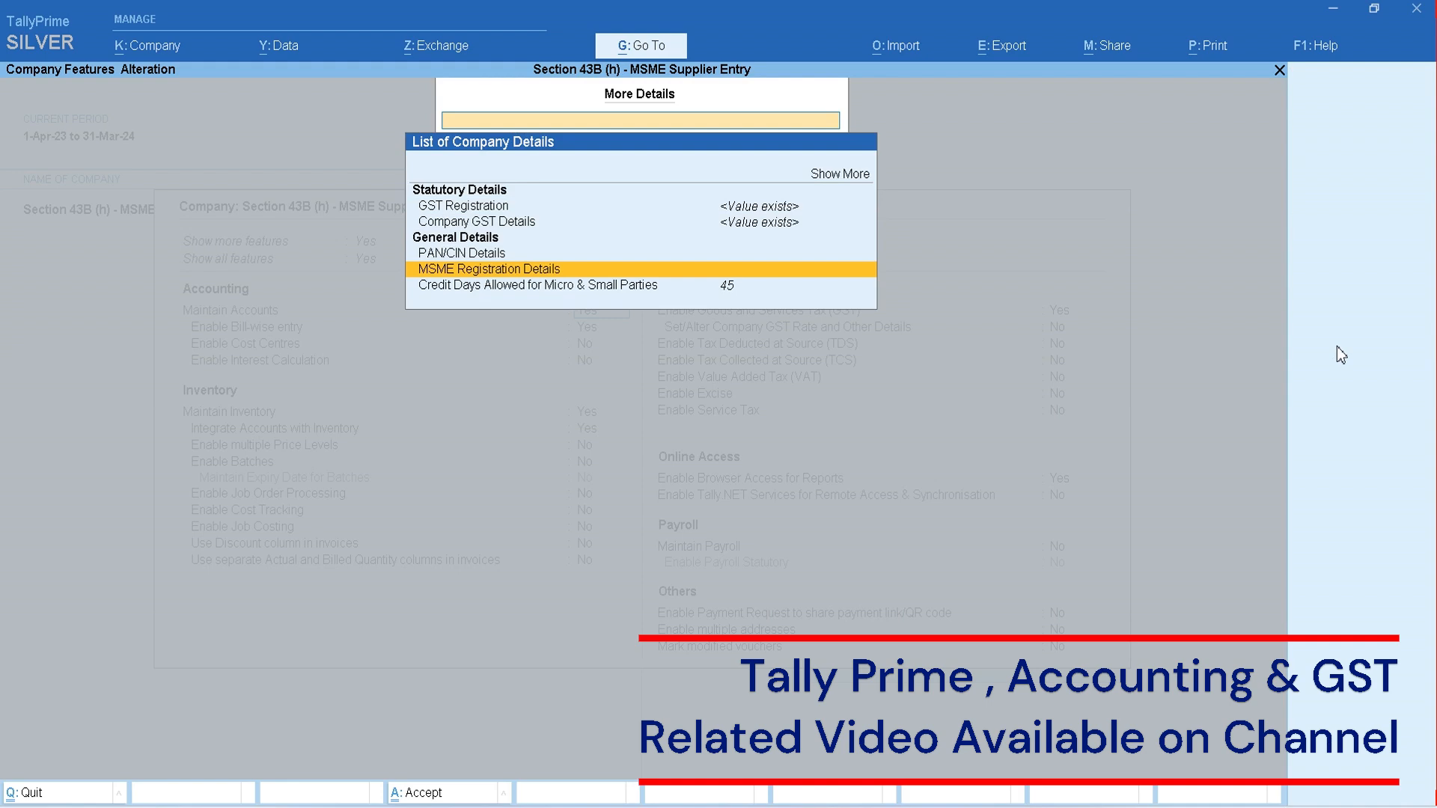
key("Return")
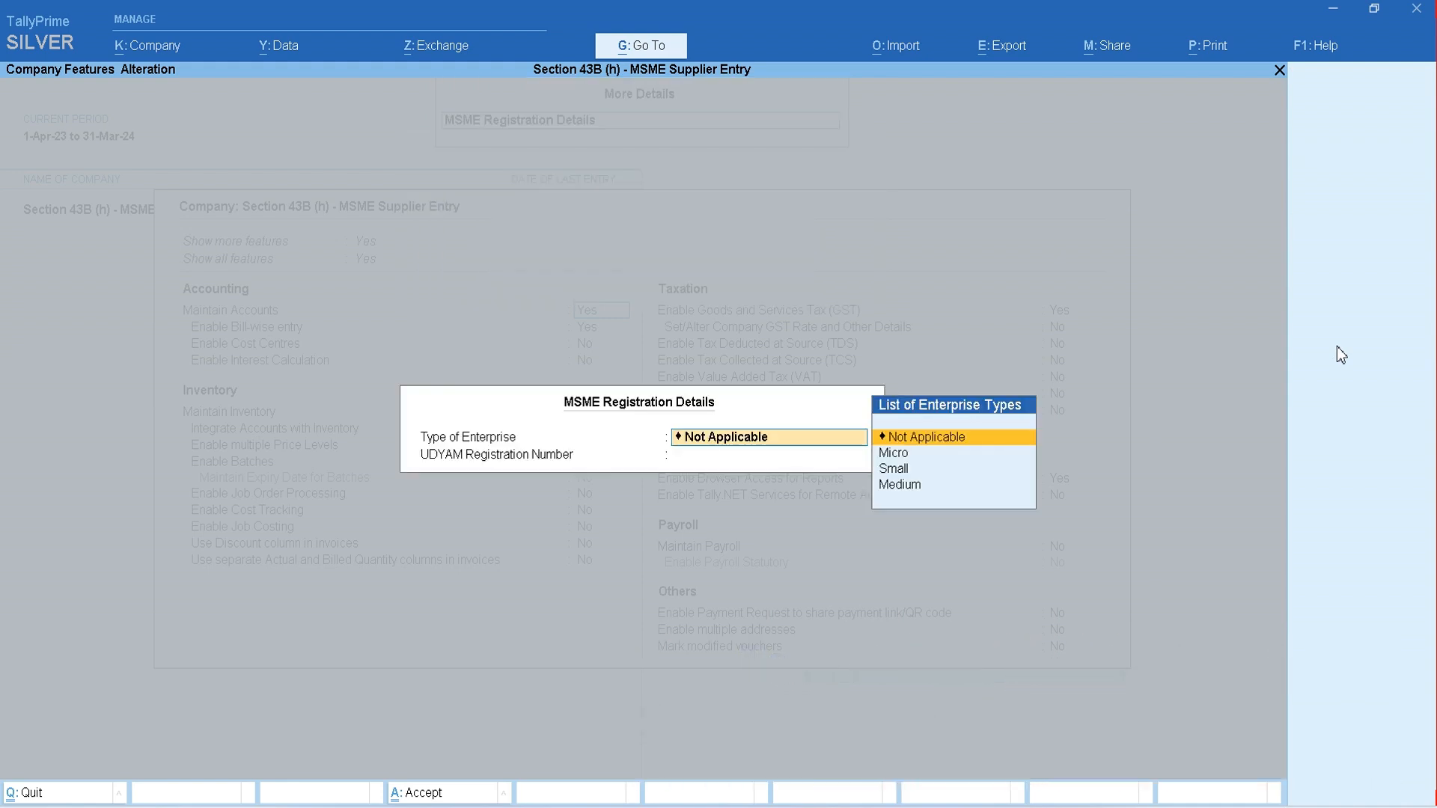
Set the company's type of enterprise to Small
key("Down")
key("Down")
key("Down")
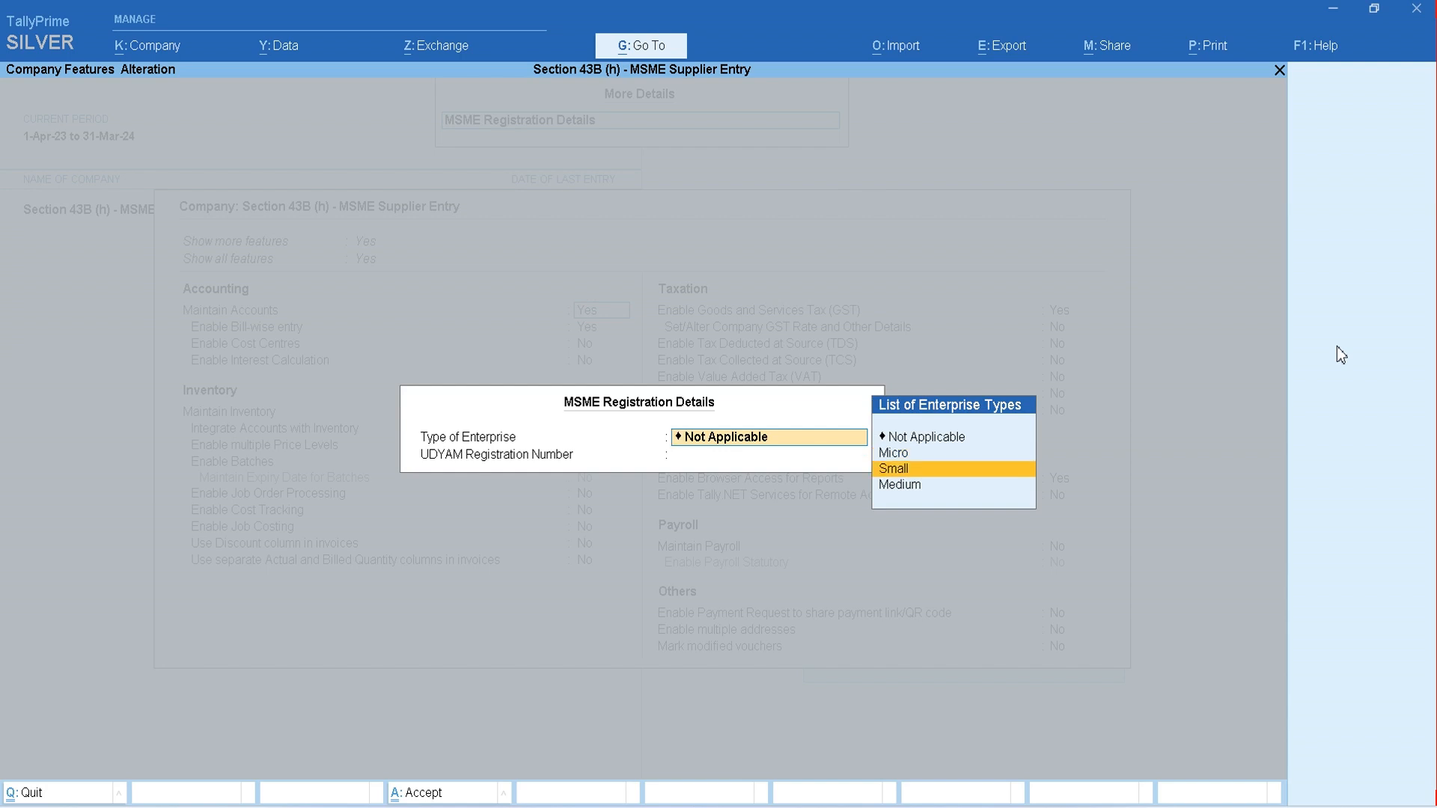
key("Up")
key("Return")
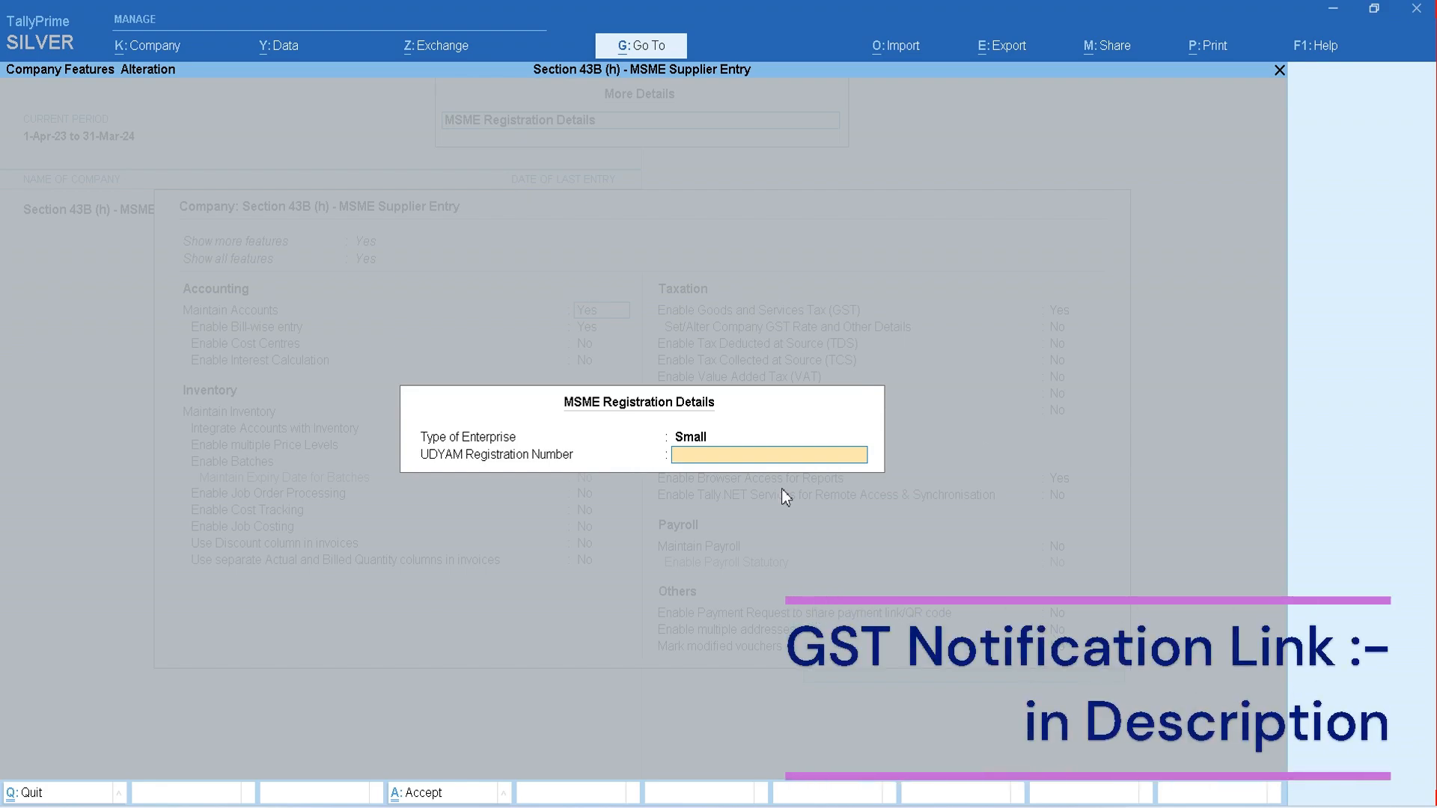
Copy the sample UDYAM number from the Word notes and enter it as the company's UDYAM Registration Number in TallyPrime
left_click(874, 807)
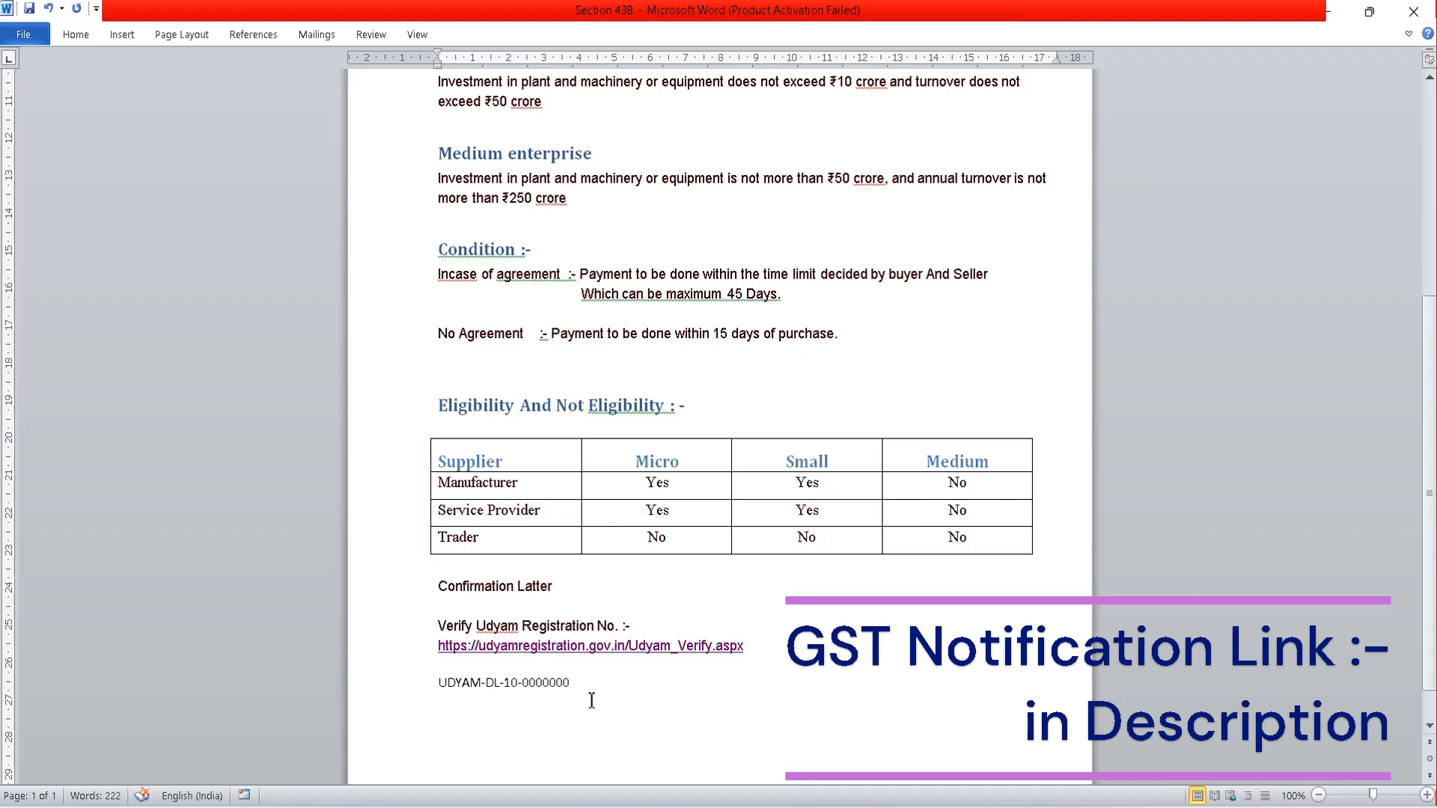
left_click_drag(445, 684, 567, 678)
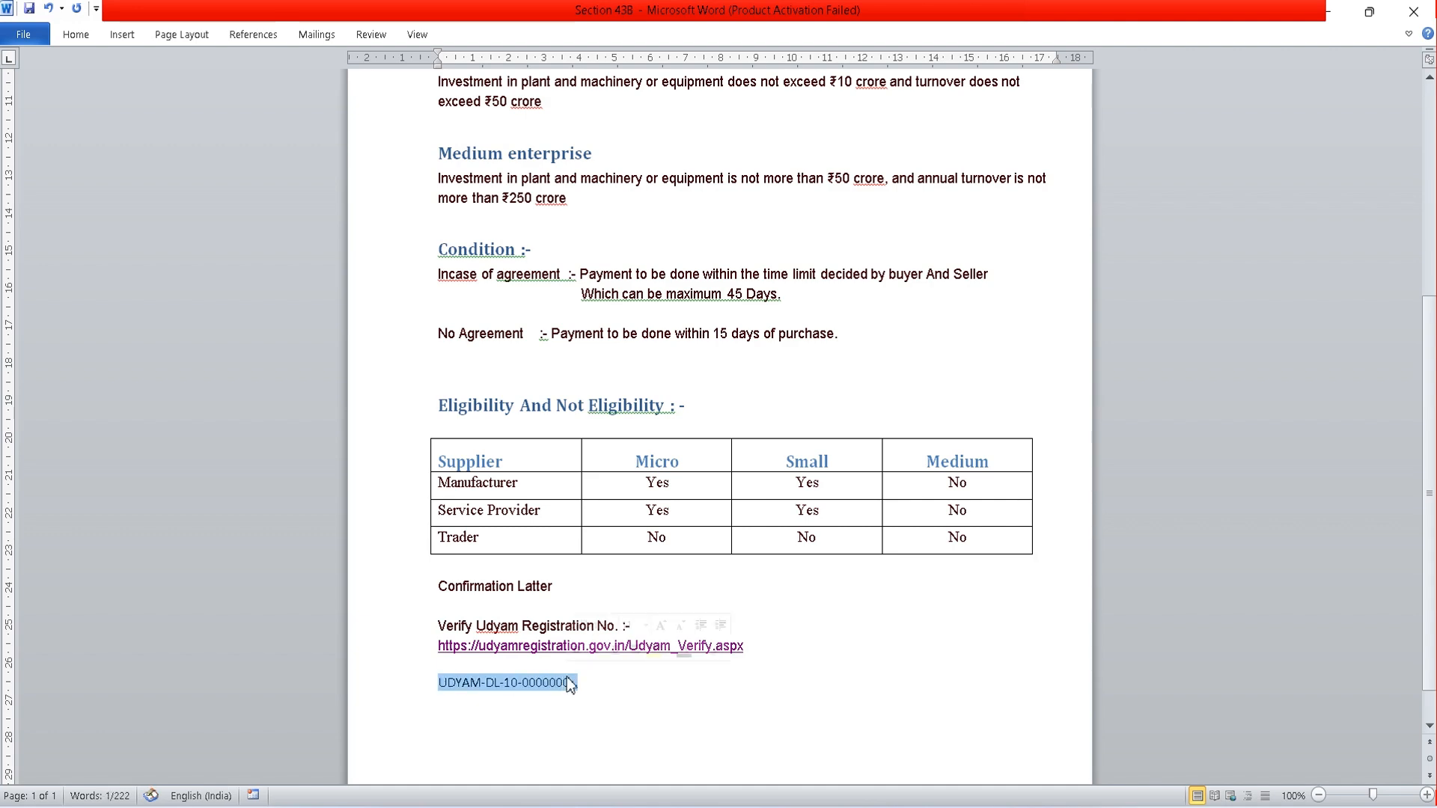
key("ctrl+c")
key("alt+Tab")
key("ctrl+alt+v")
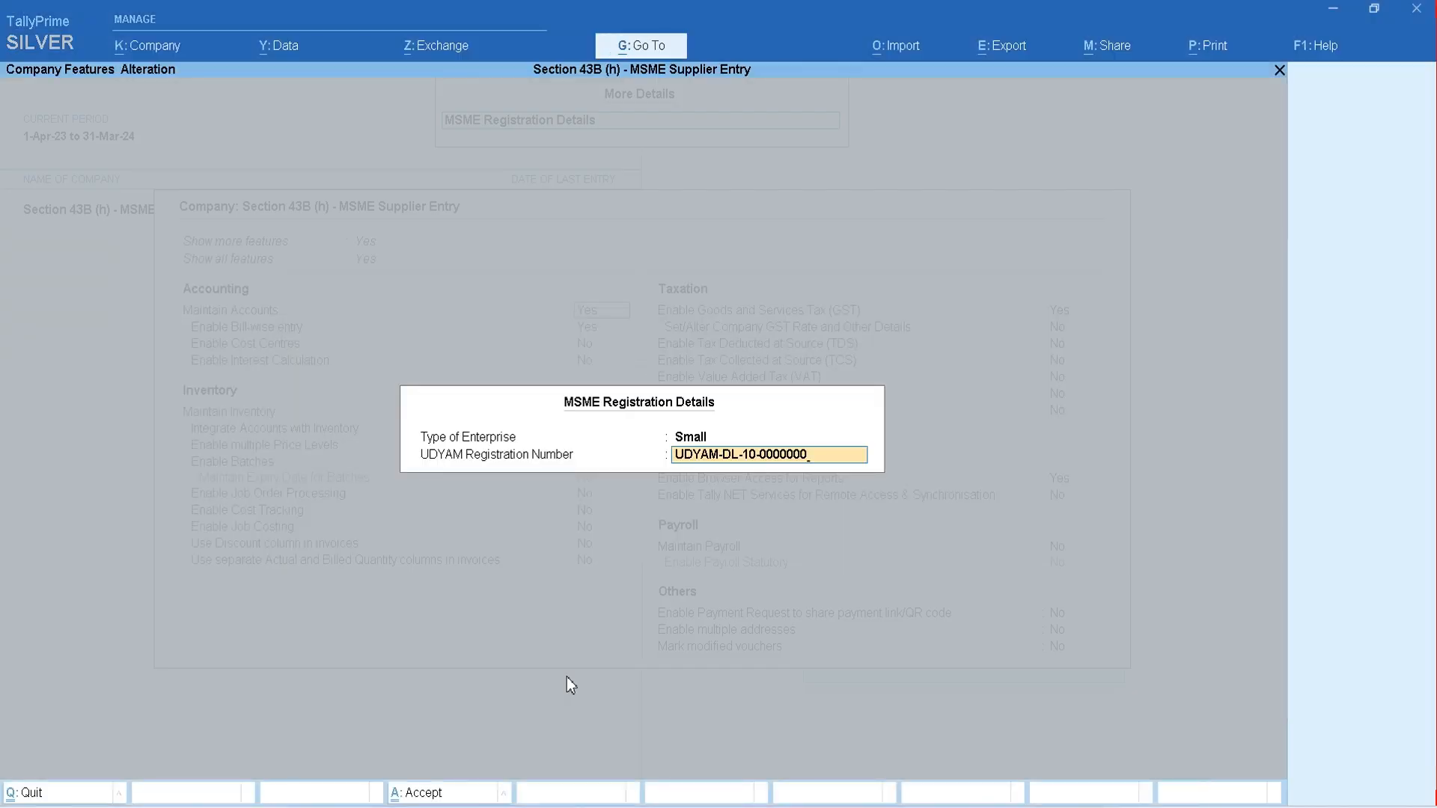
key("Return")
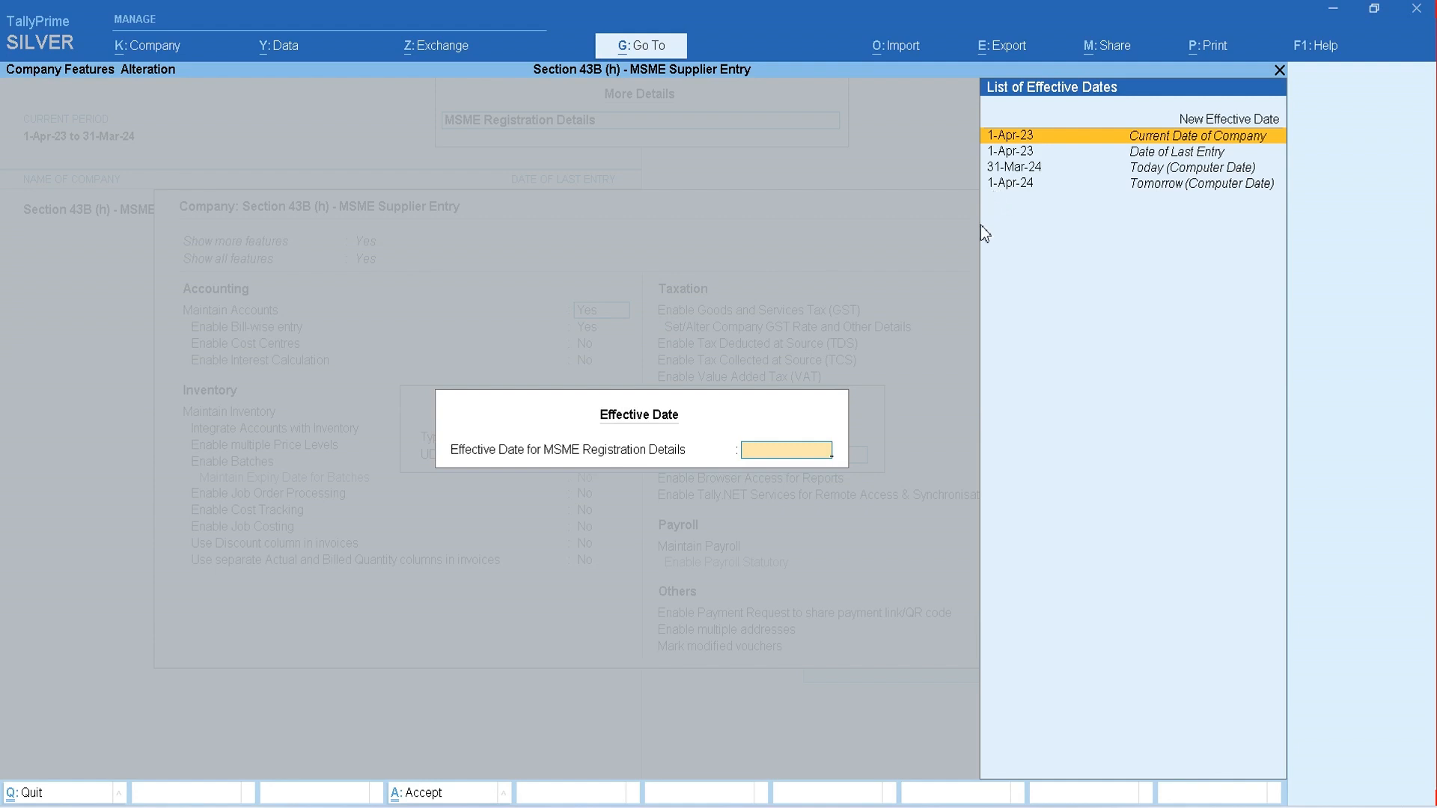
Set the new effective date for the MSME registration details to 1-Apr-24 and save the company features
type("1.4.2024")
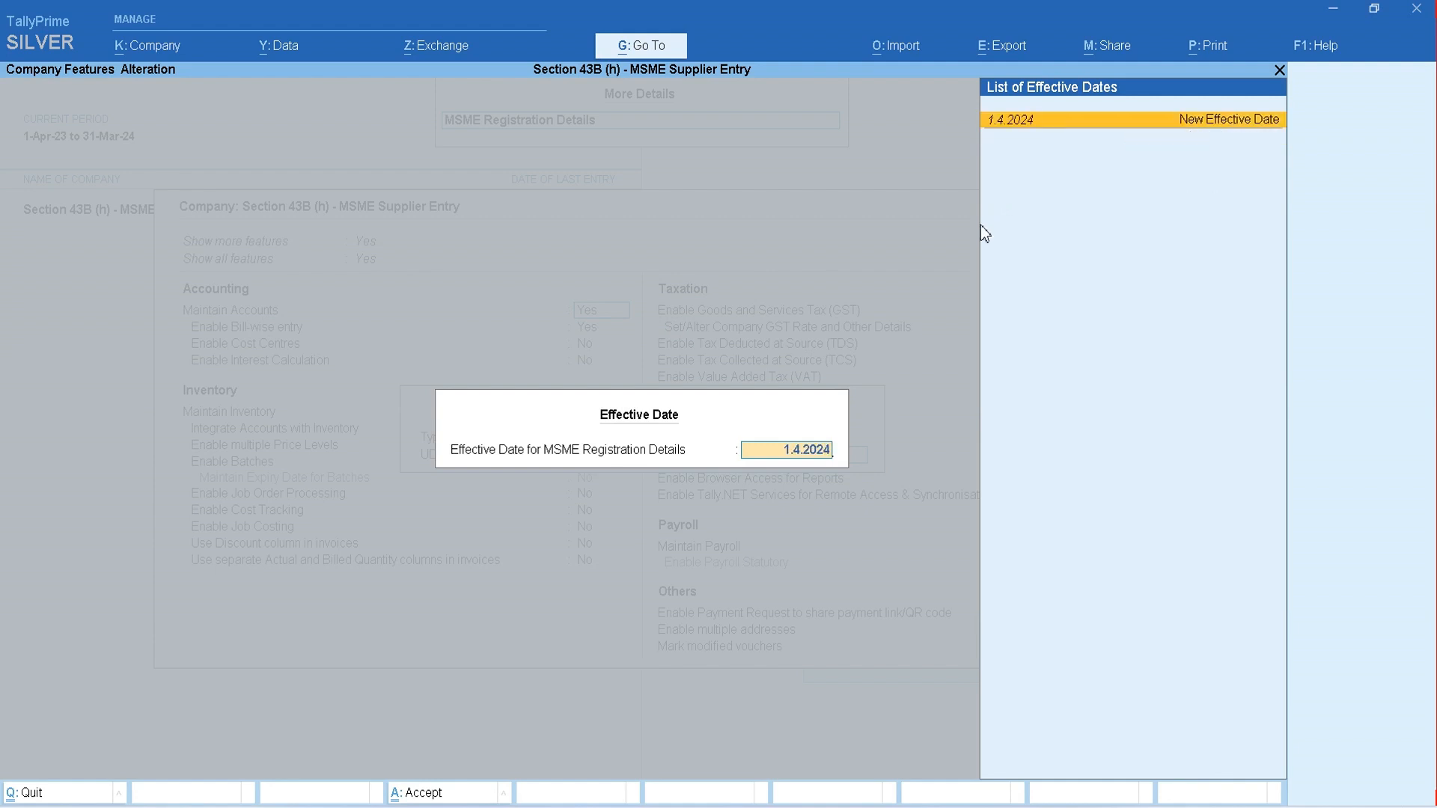
key("Return")
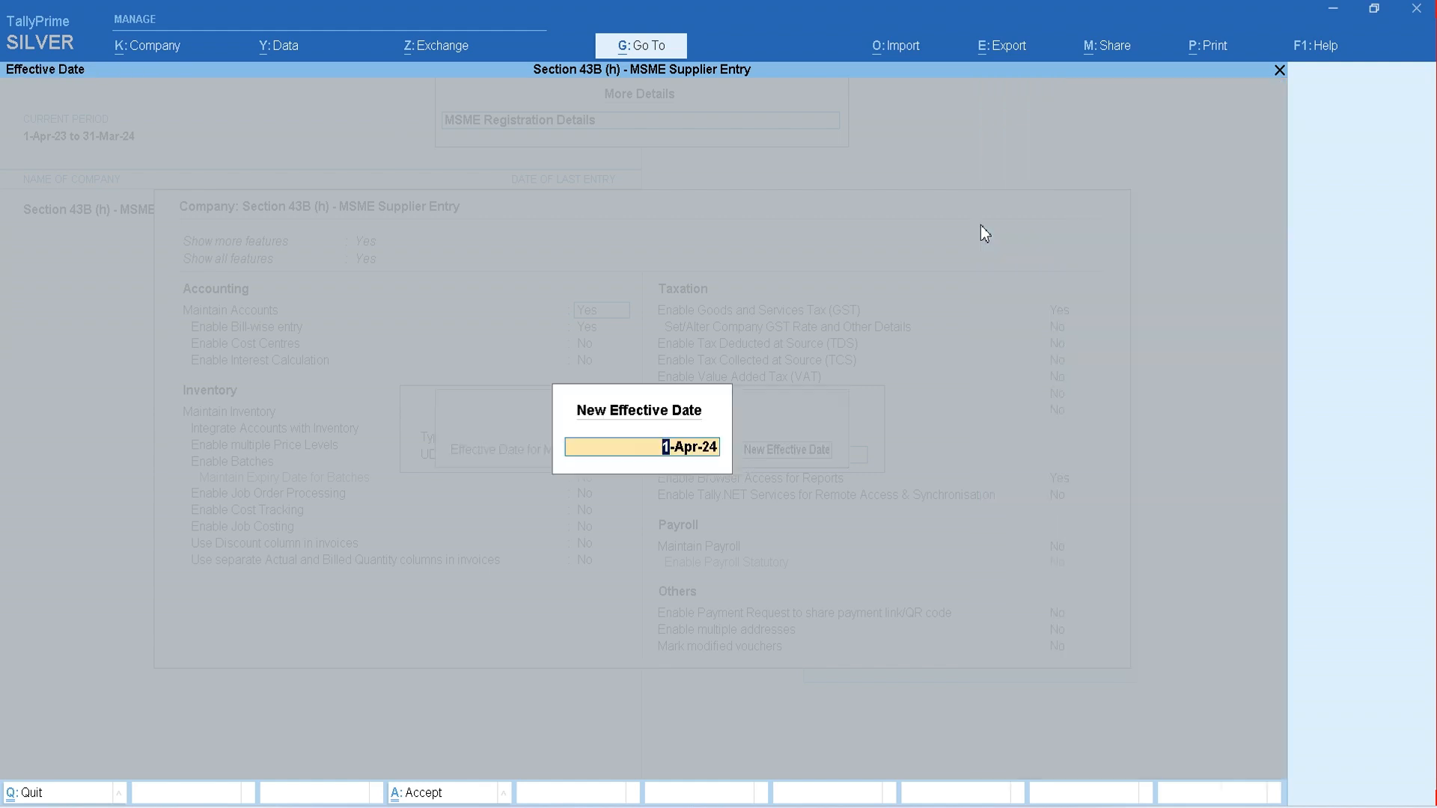
key("Return")
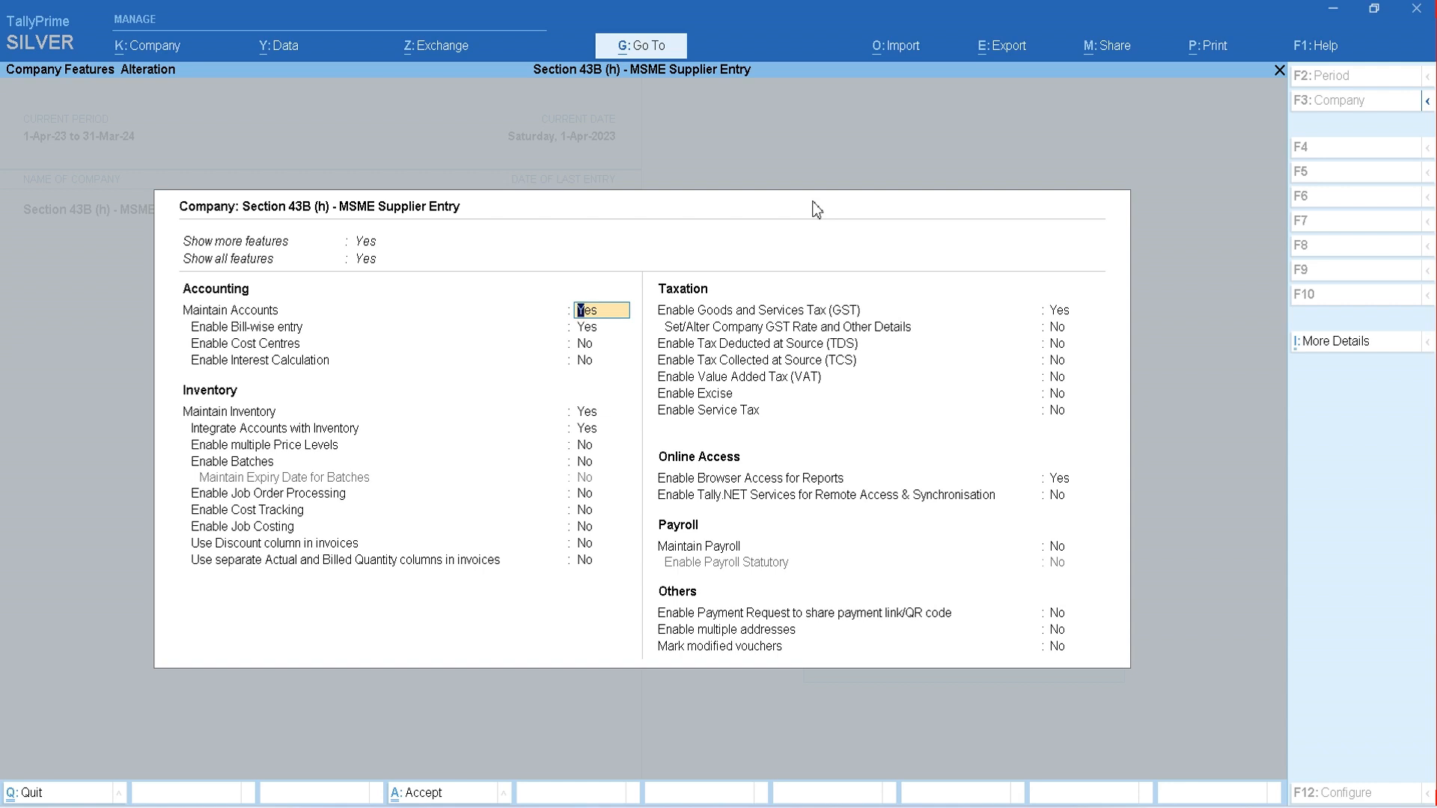
key("ctrl")
key("ctrl+a")
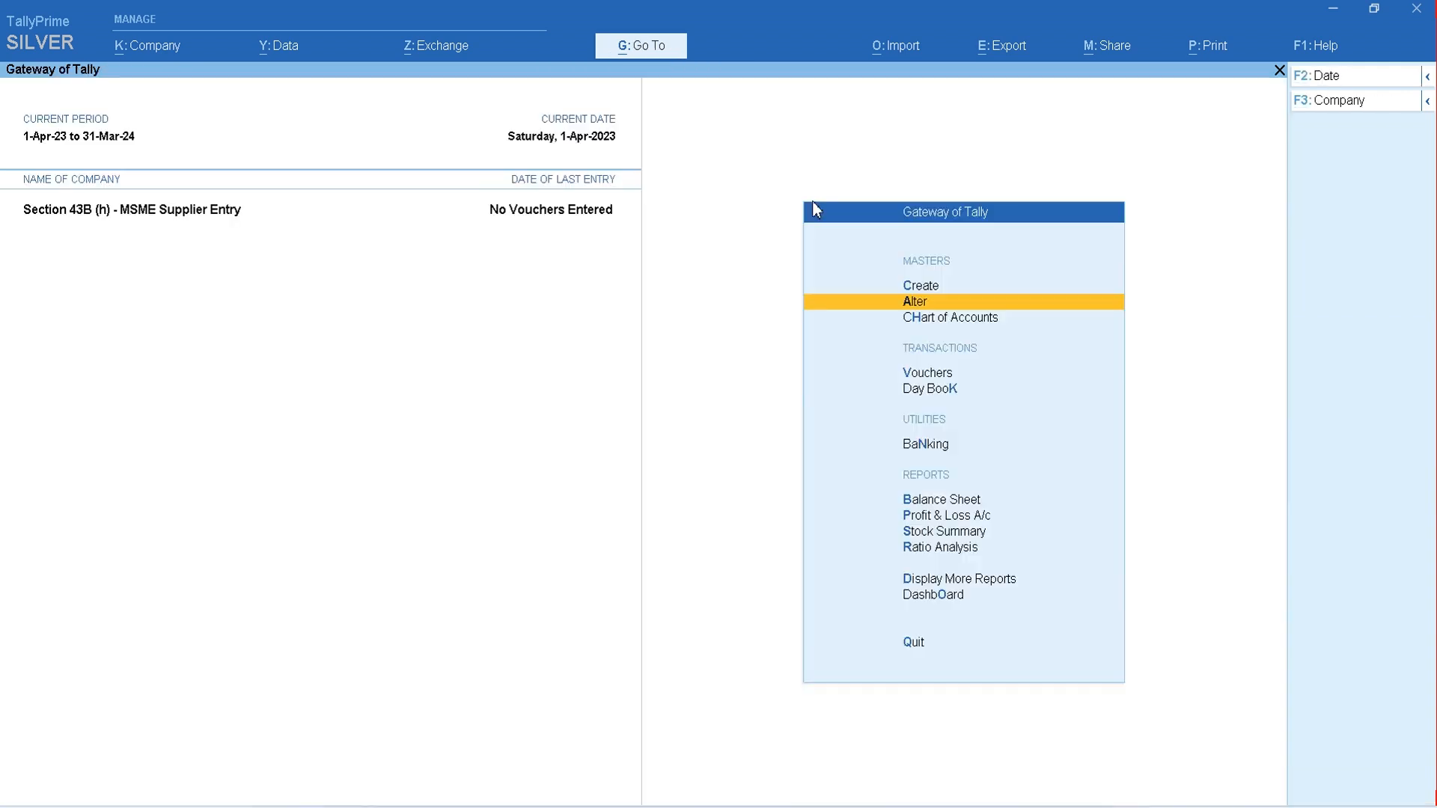
Start creating a new ledger under the accounting masters
key("Up")
key("Return")
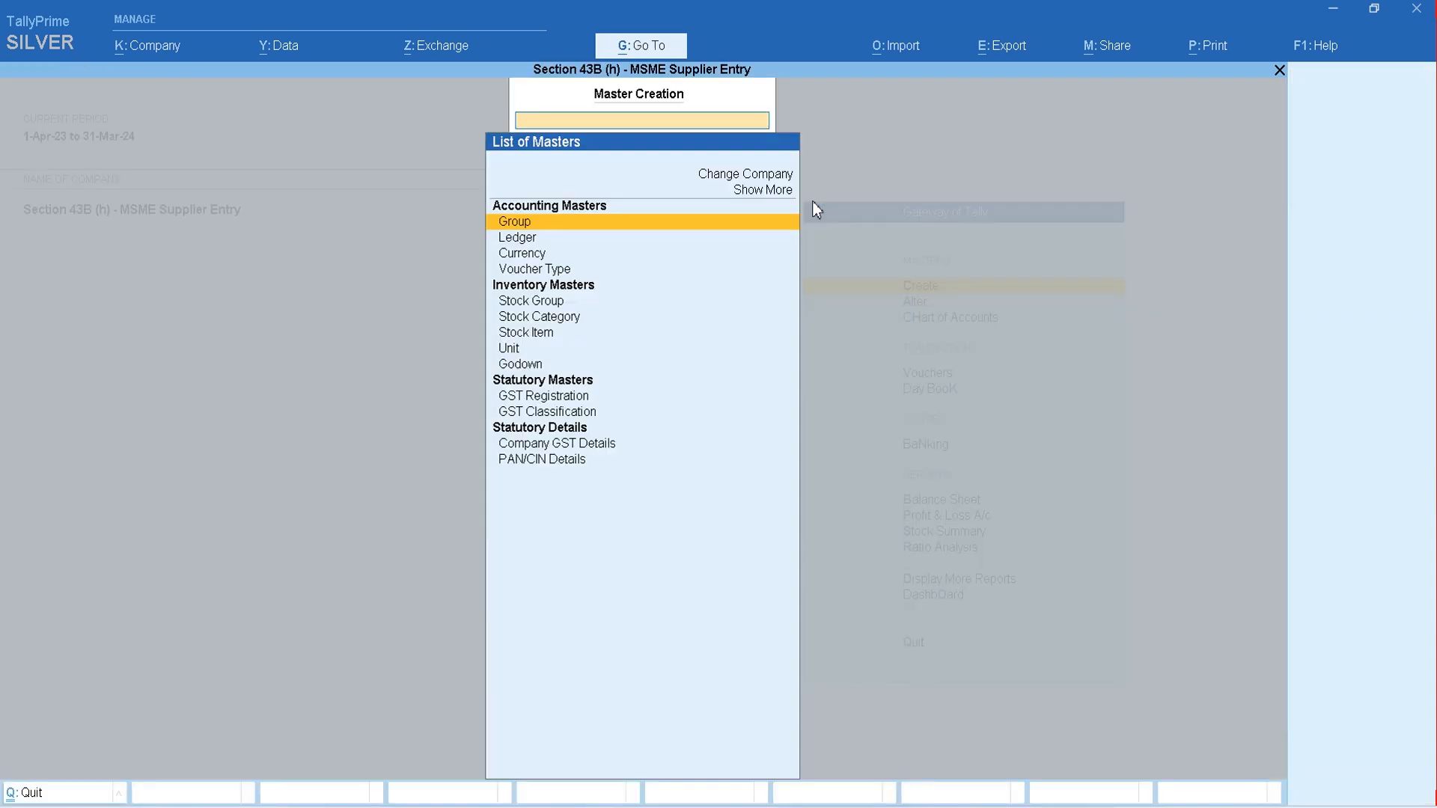
key("Down")
key("Return")
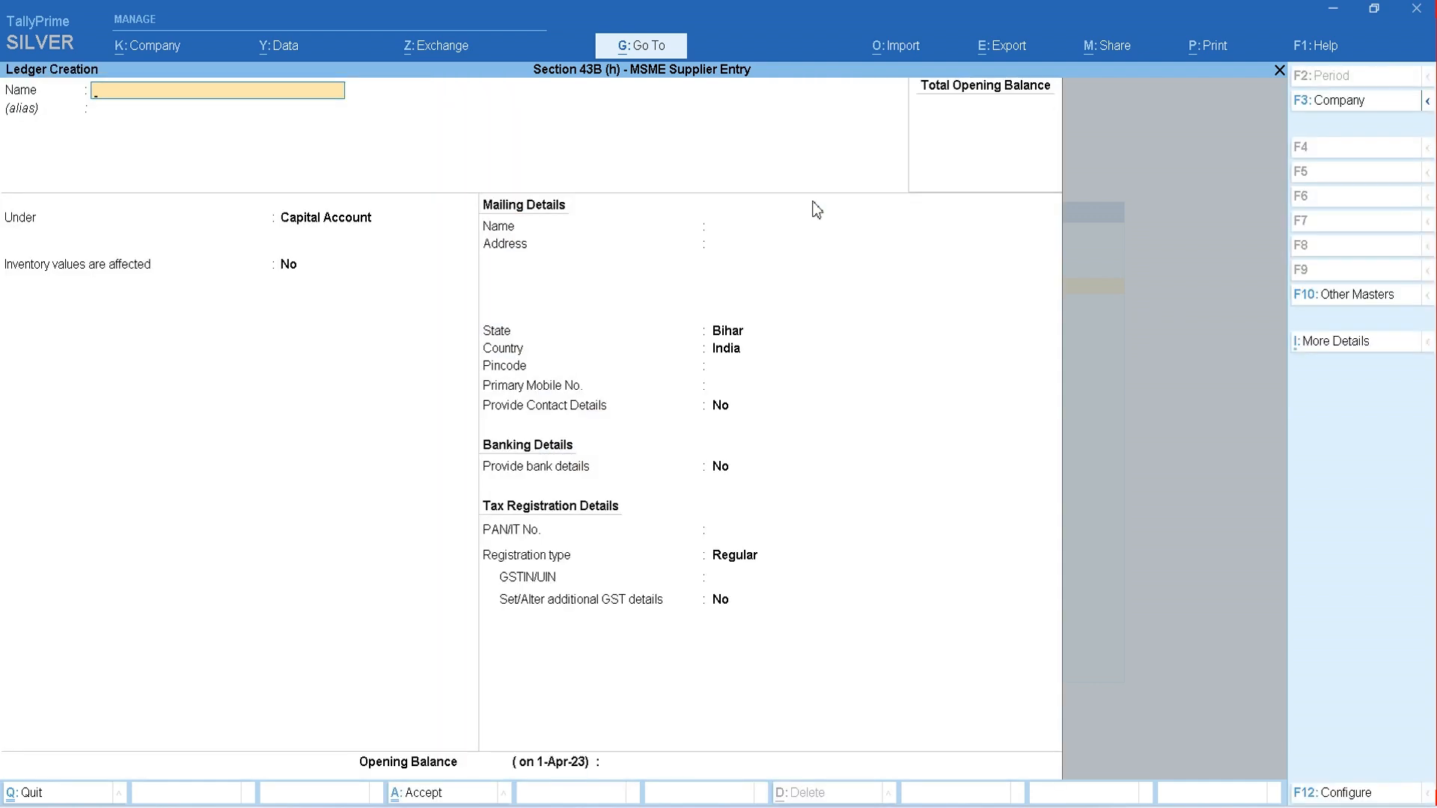
Set Provide MSME Registration Details to Yes in the ledger configuration and save it
key("F12")
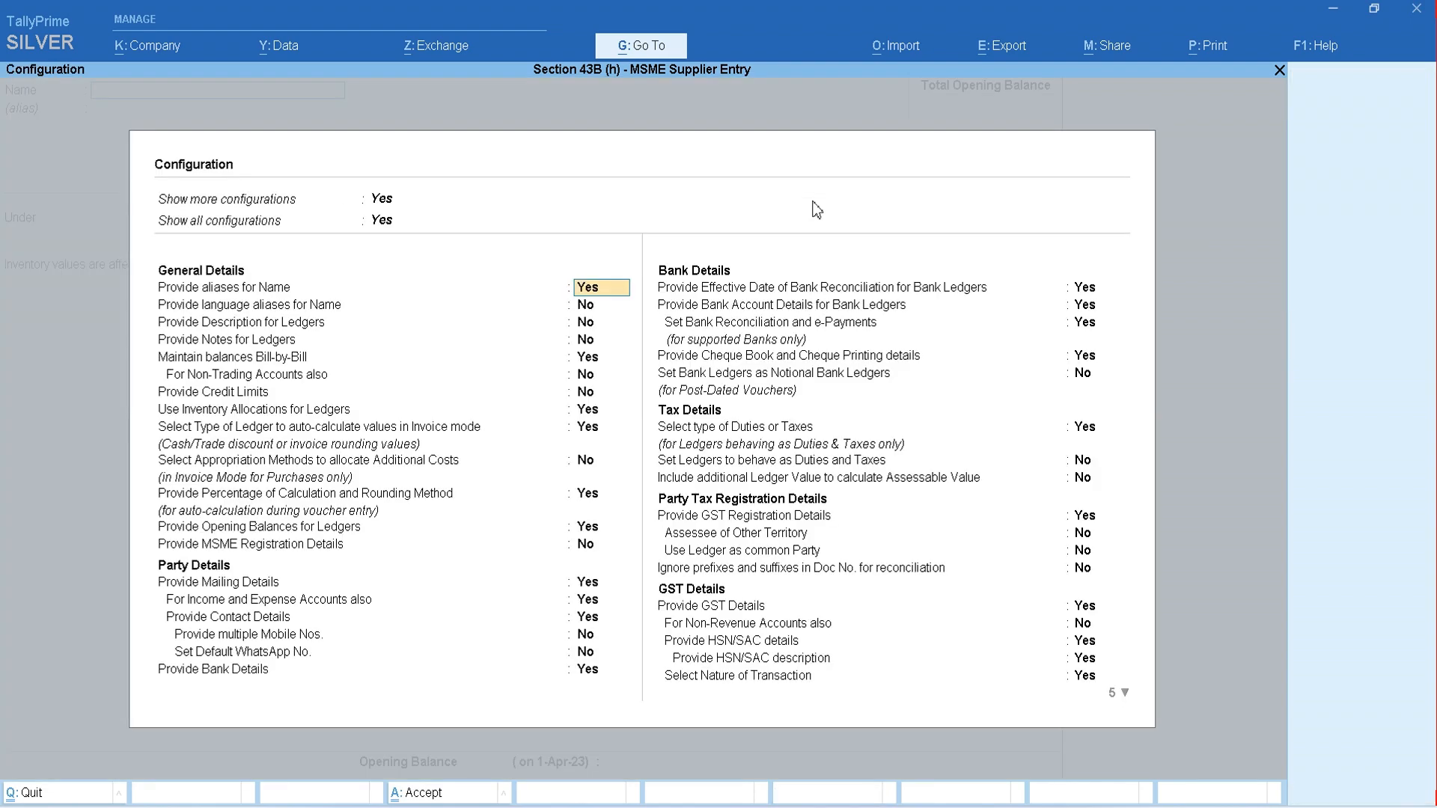
key("Down")
key("Down")
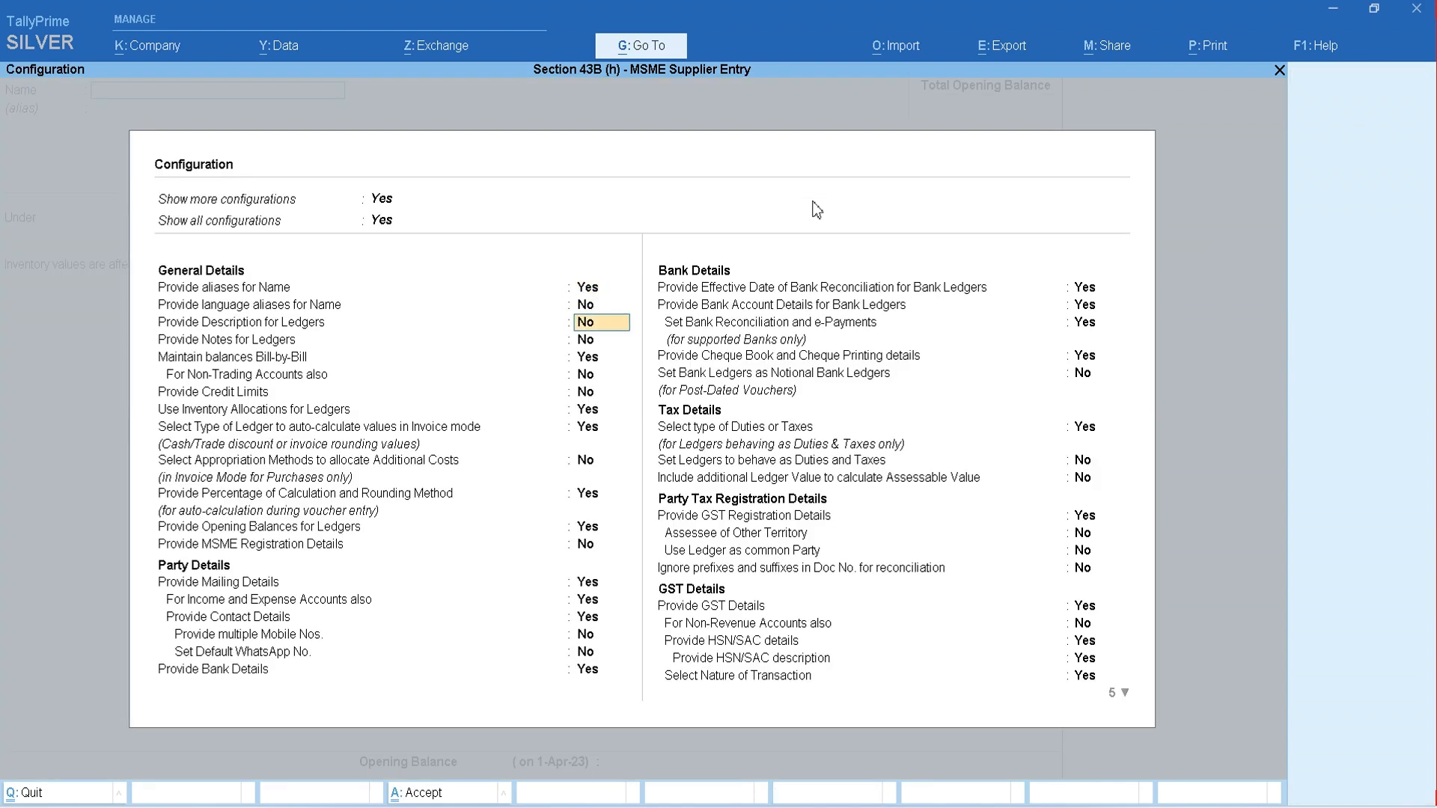
key("Down")
key("Down")
key("Down")
key("Down")
key("Down")
key("Down")
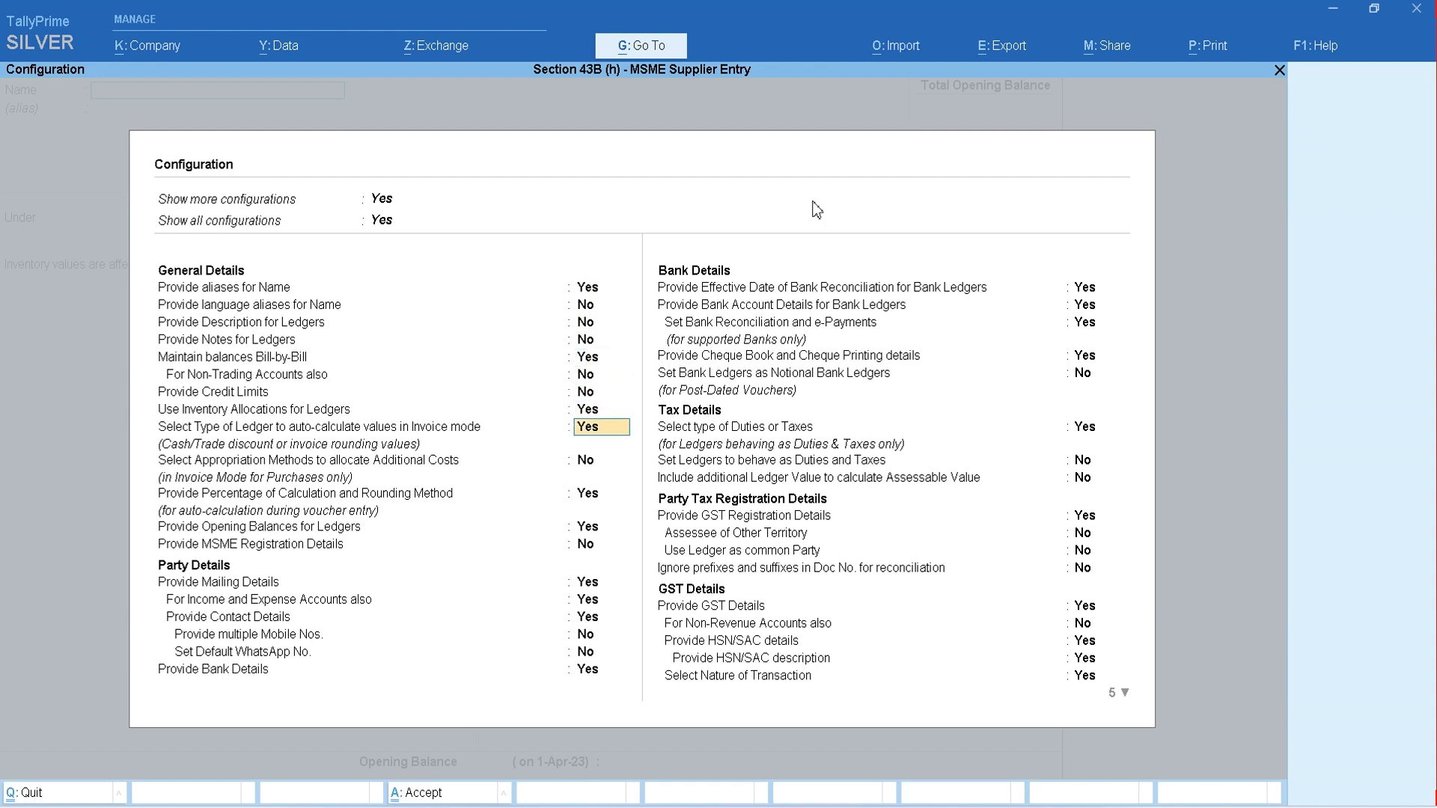
key("Down")
key("Down")
key("Down")
key("Down")
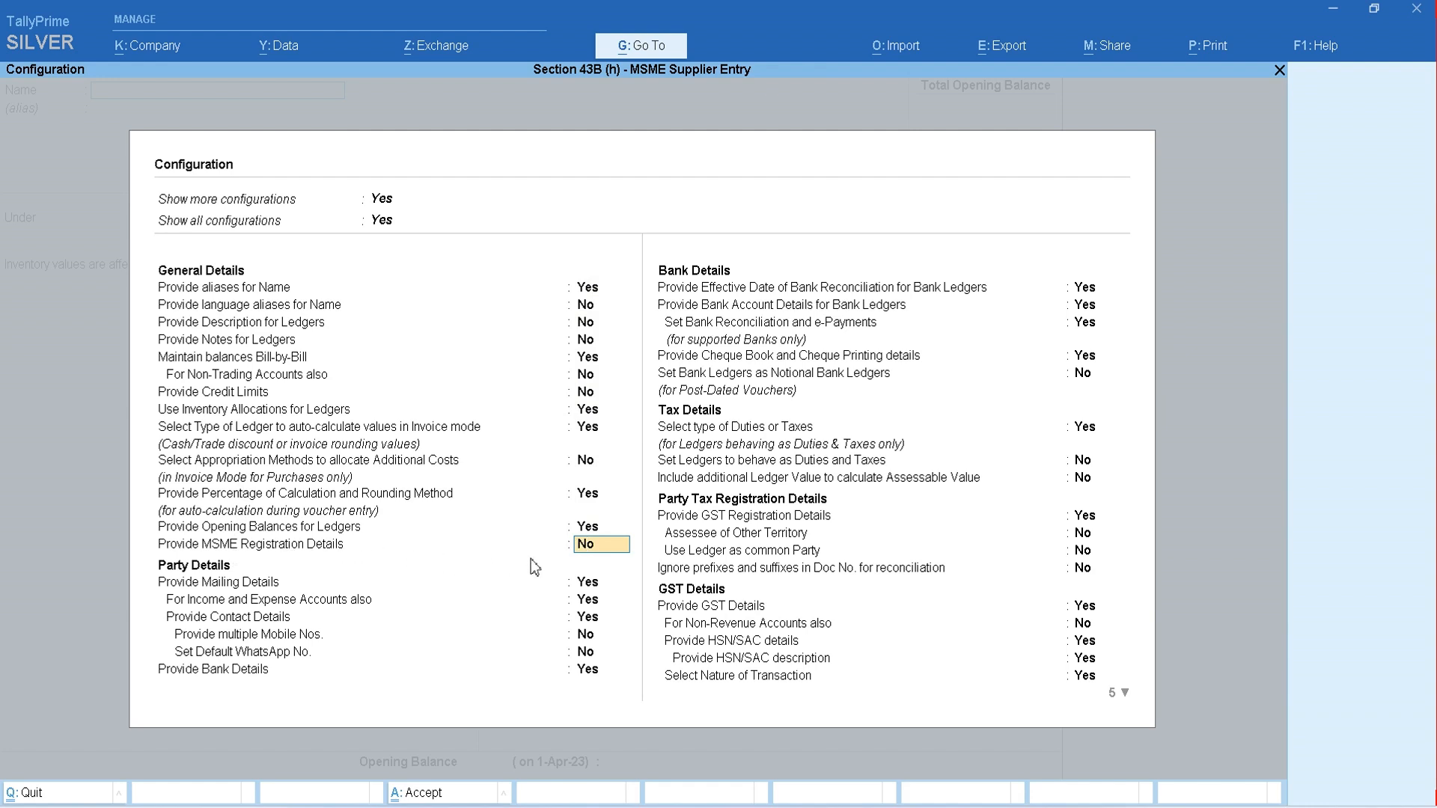
key("y")
key("Return")
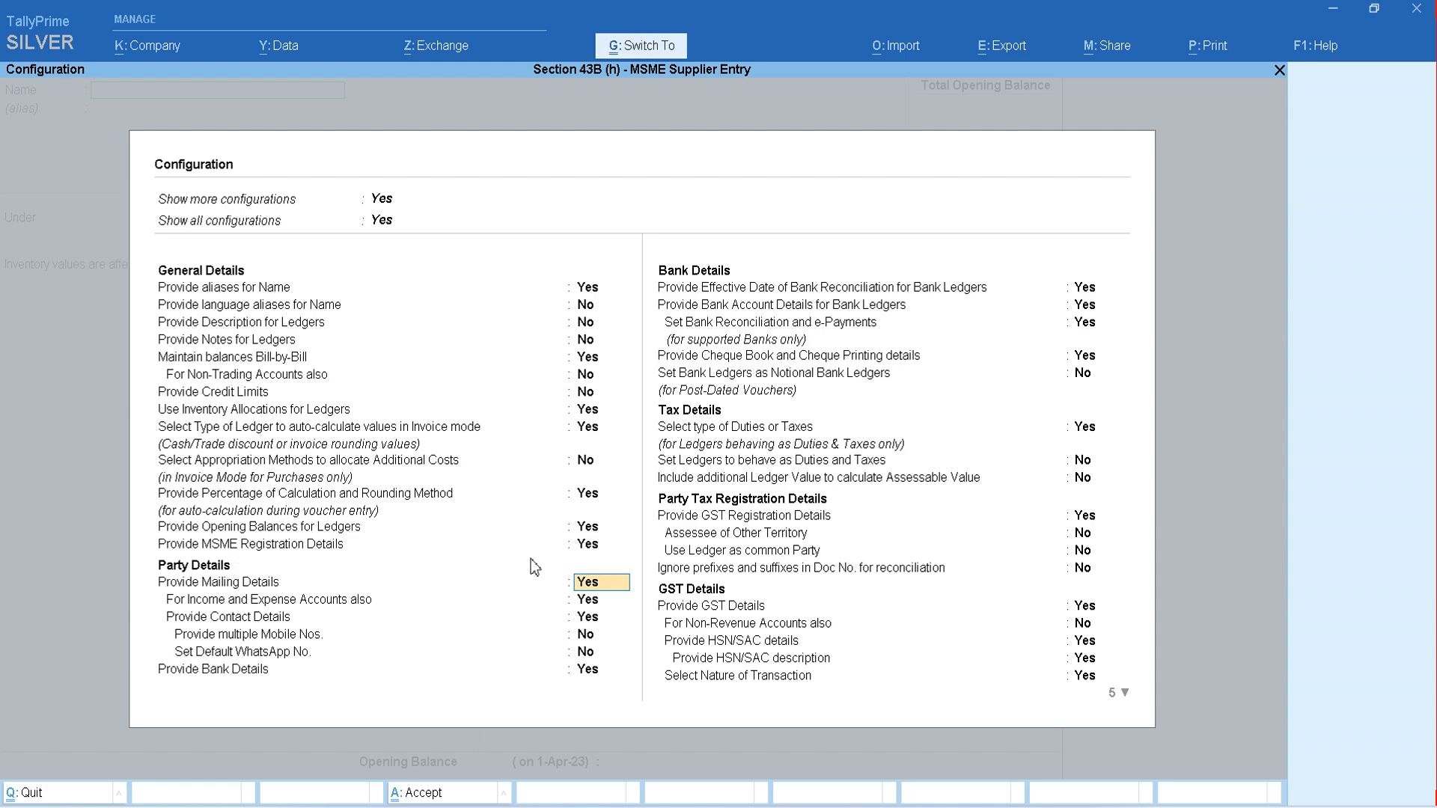
key("ctrl+a")
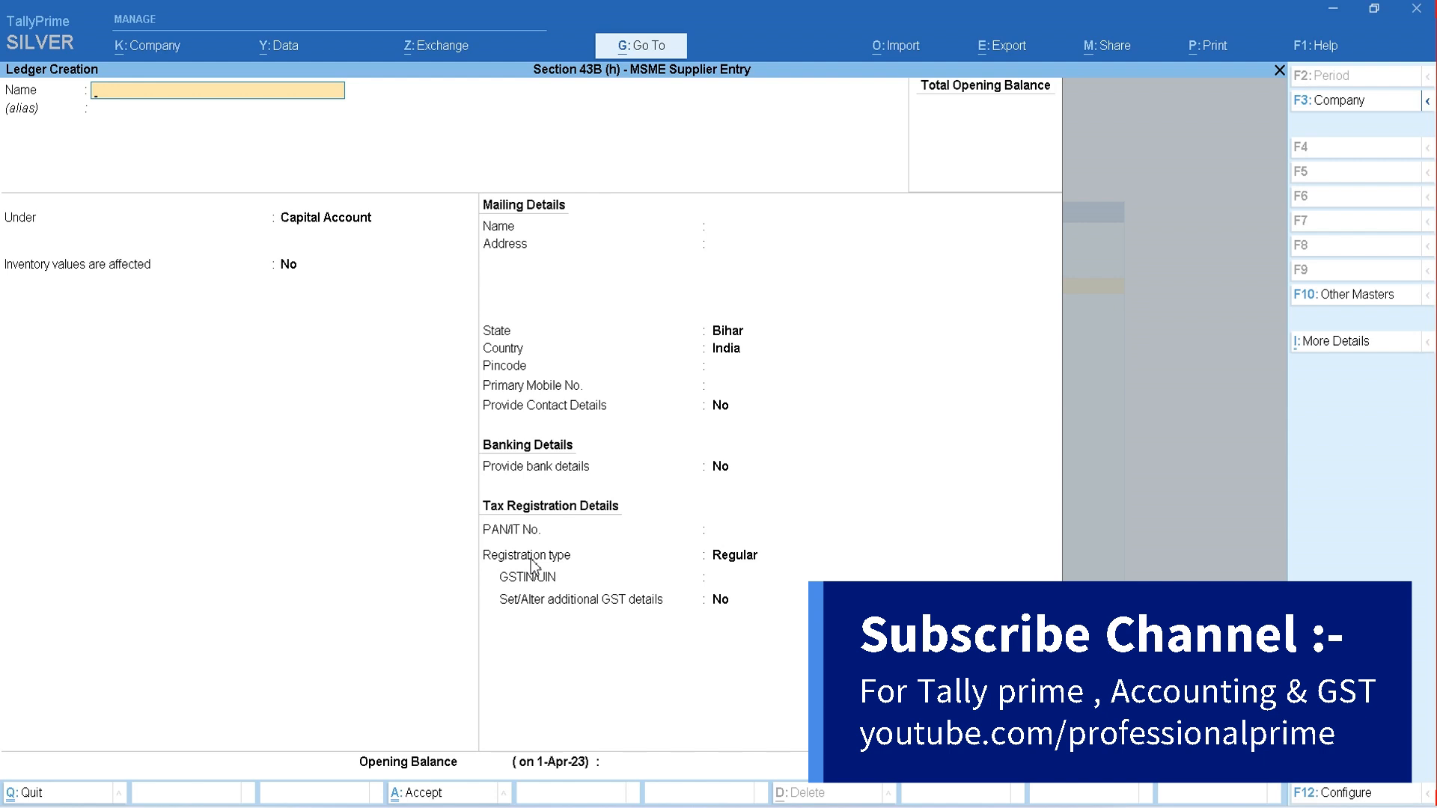
Name the ledger Abc Enterprises and place it under the Sundry Creditors group
type("Abc")
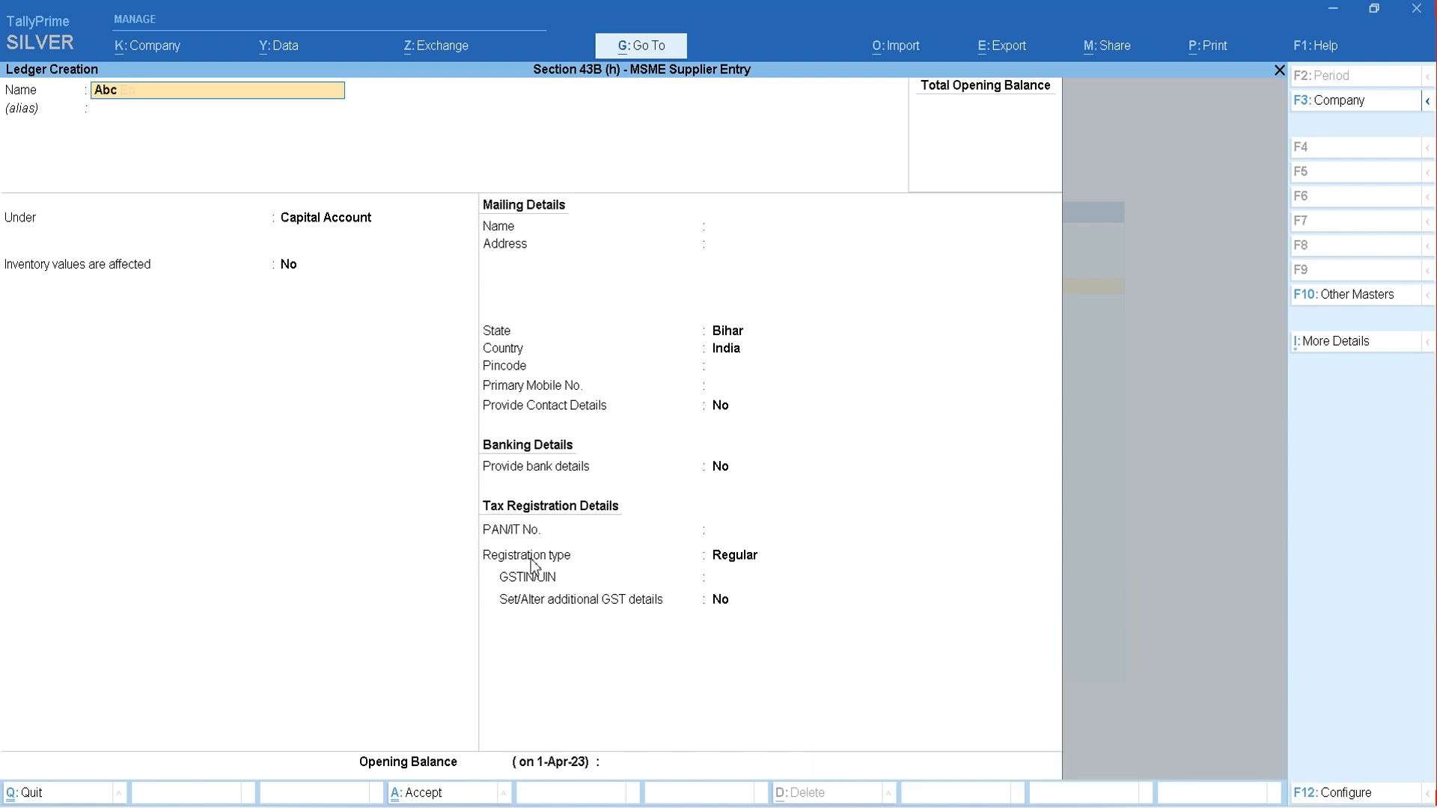
type(" Enterp")
key("BackSpace")
key("BackSpace")
type("s")
key("Return")
key("Return")
type("Sun")
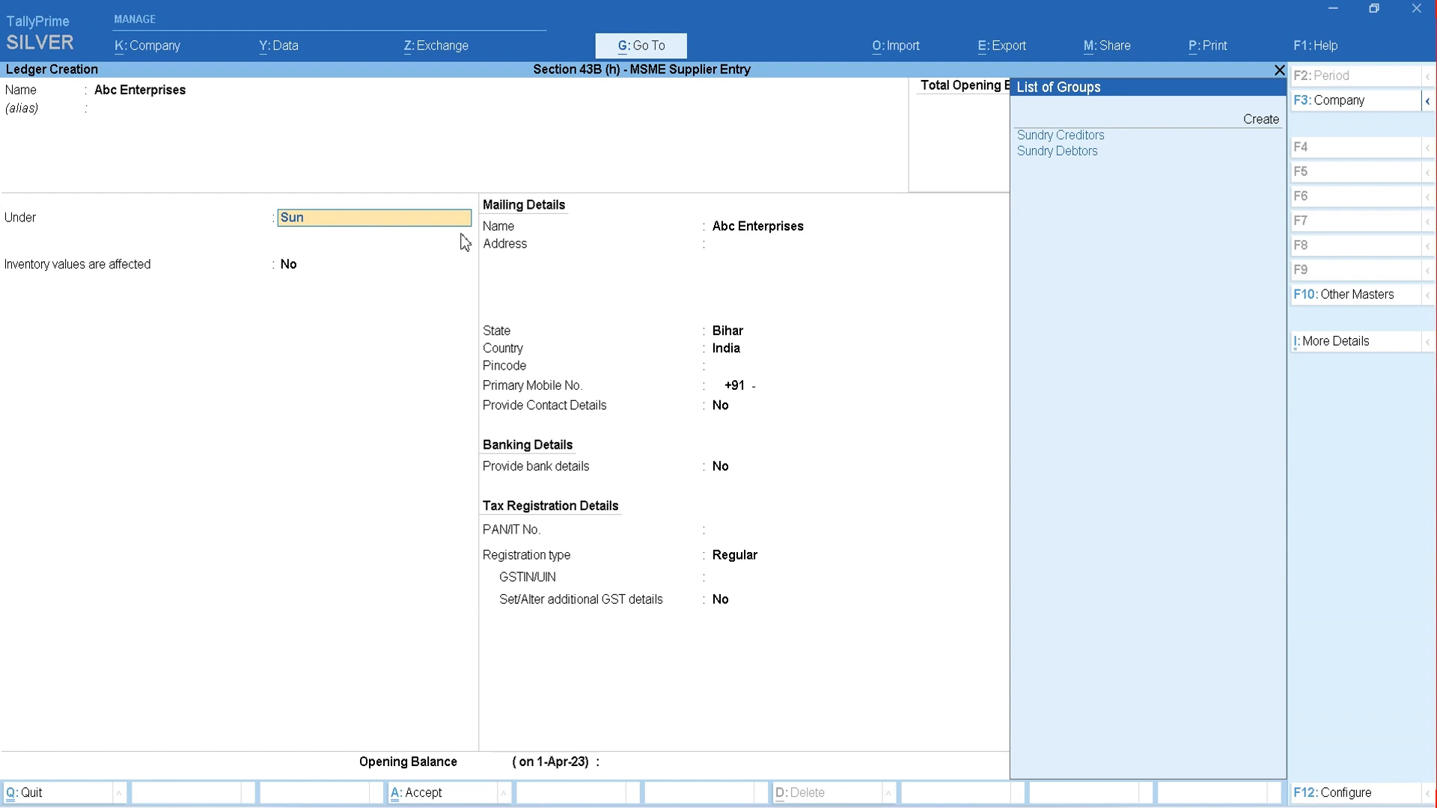
key("Return")
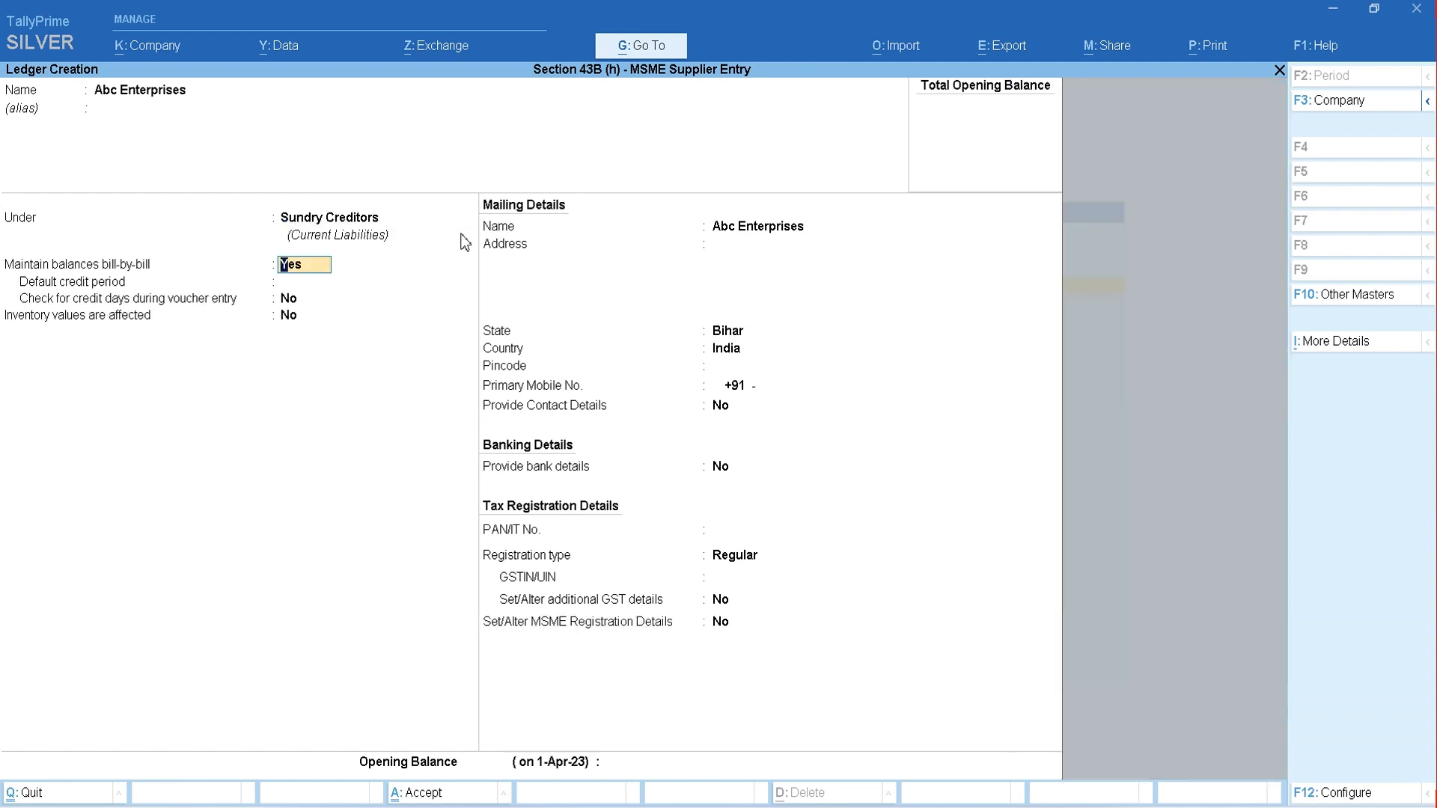
Keep bill-by-bill balances for the ledger and set its default credit period to 15 days, without checking credit days during voucher entry
key("Return")
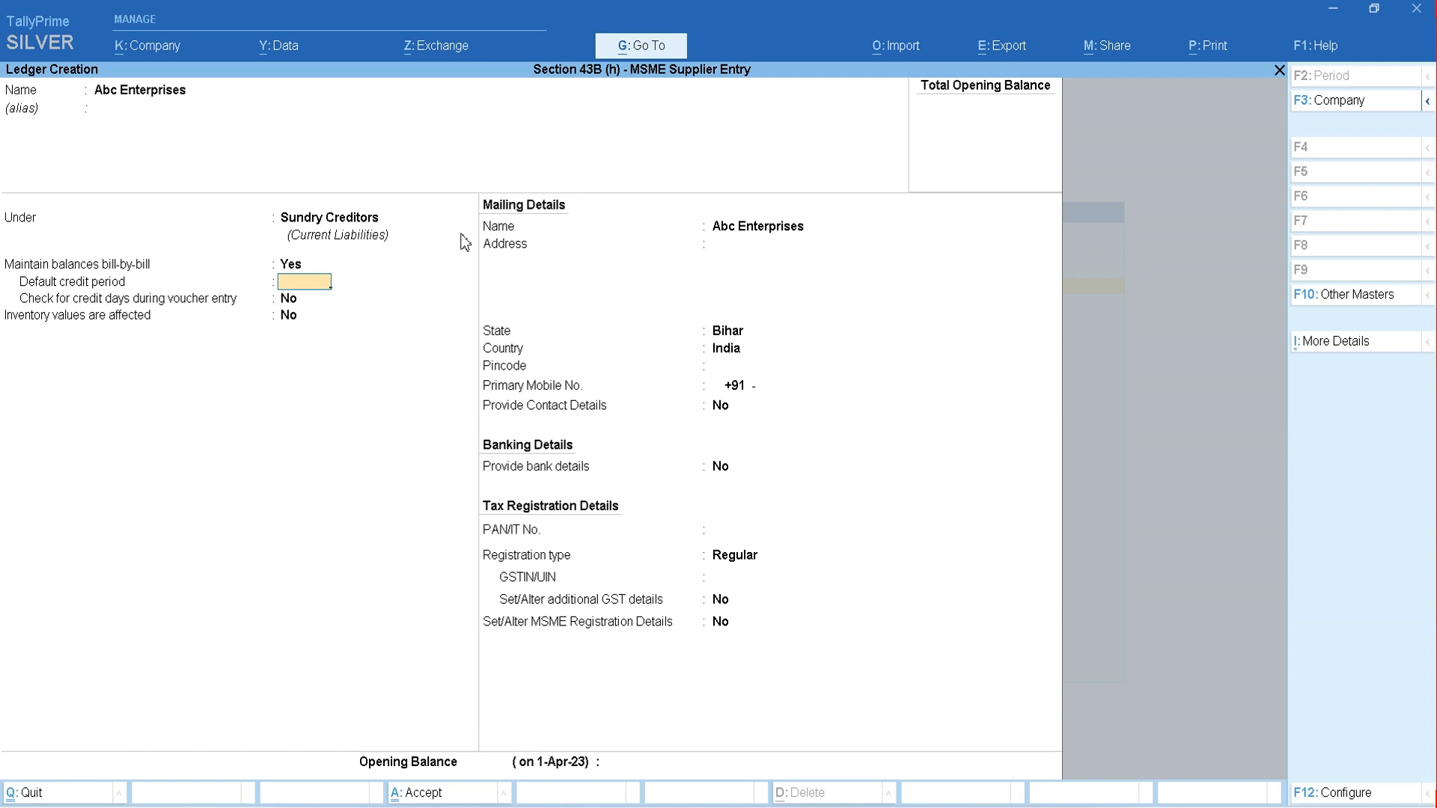
key("Return")
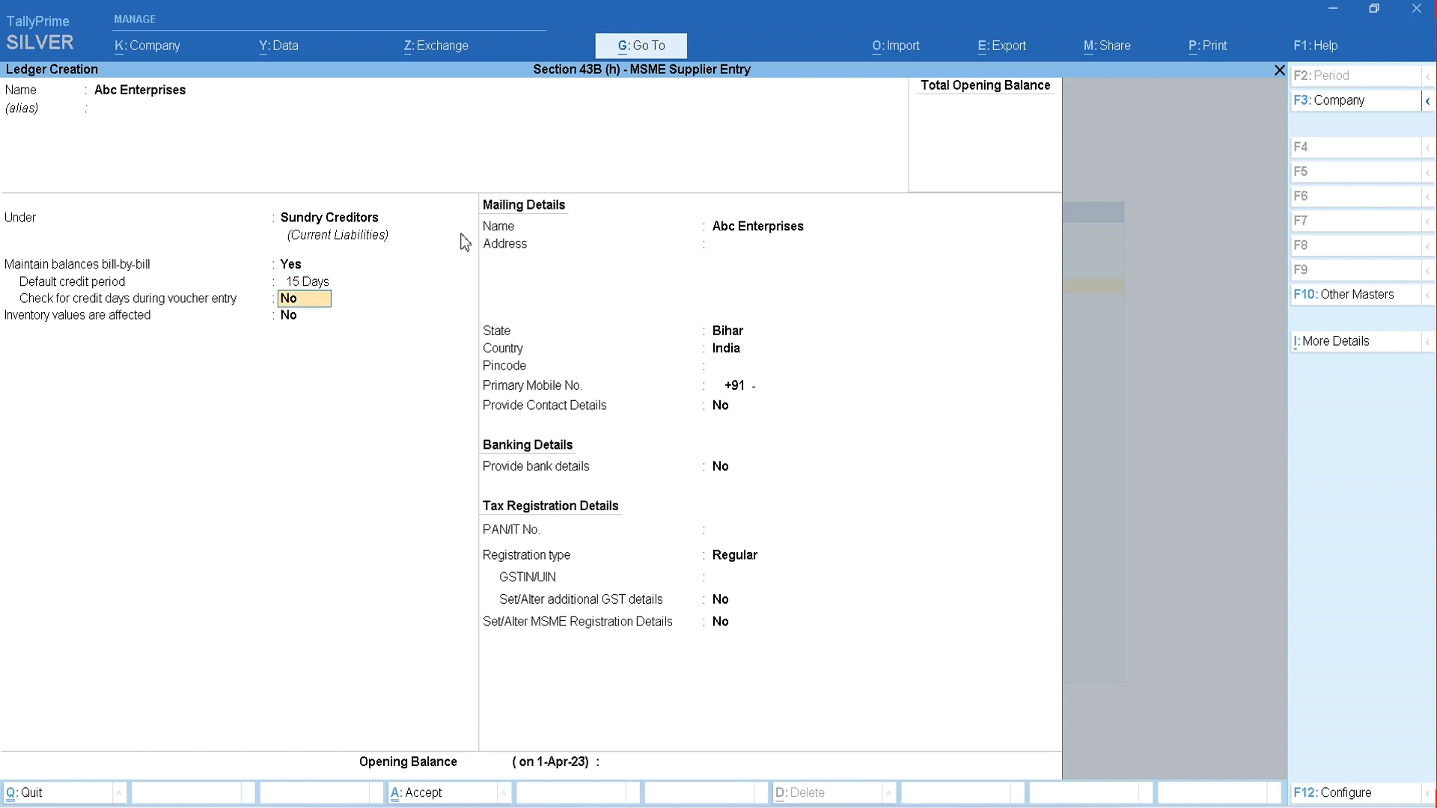
key("Return")
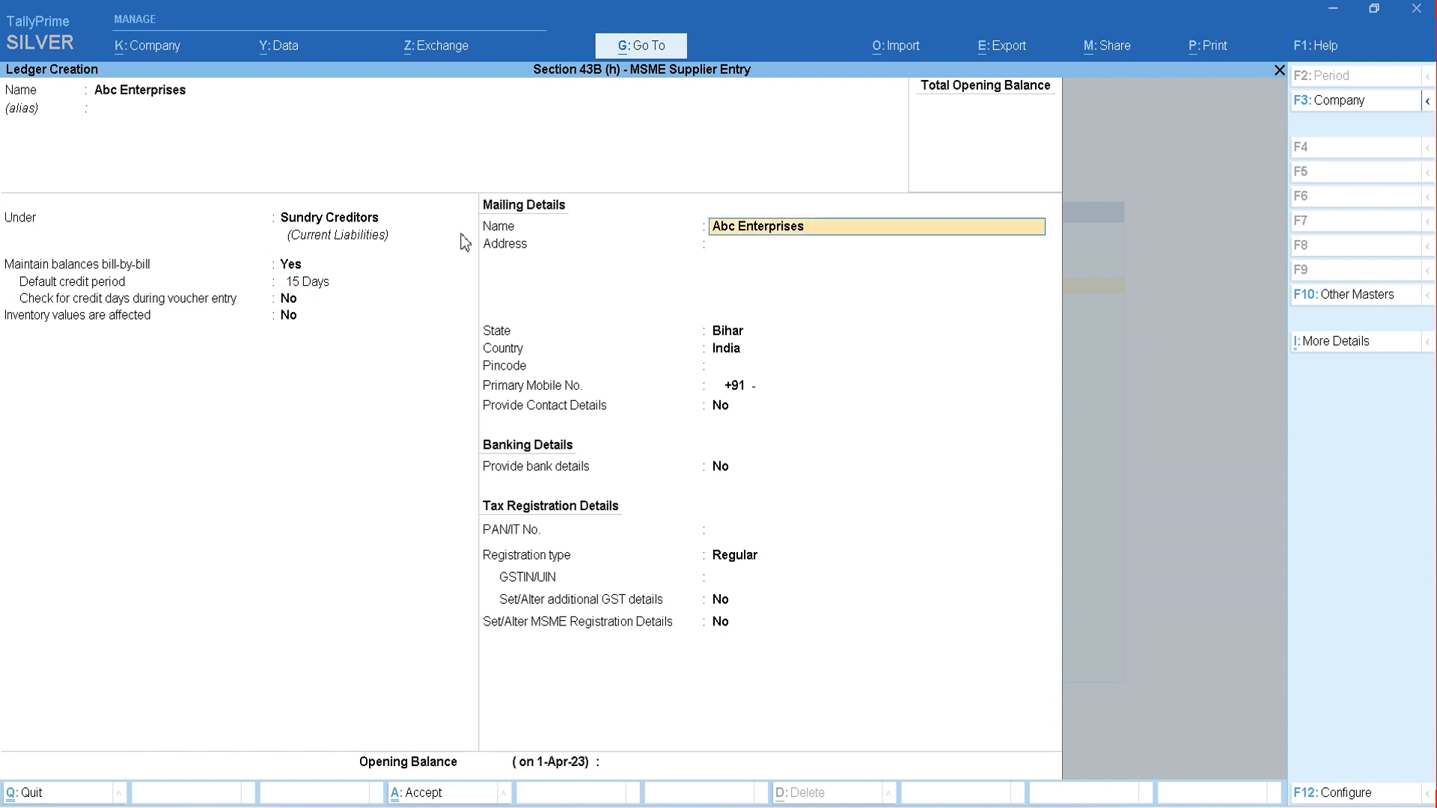
Keep the ledger's default mailing details with state Bihar, leave contact and bank details off, and proceed to the PAN/IT number
key("Return")
key("Return")
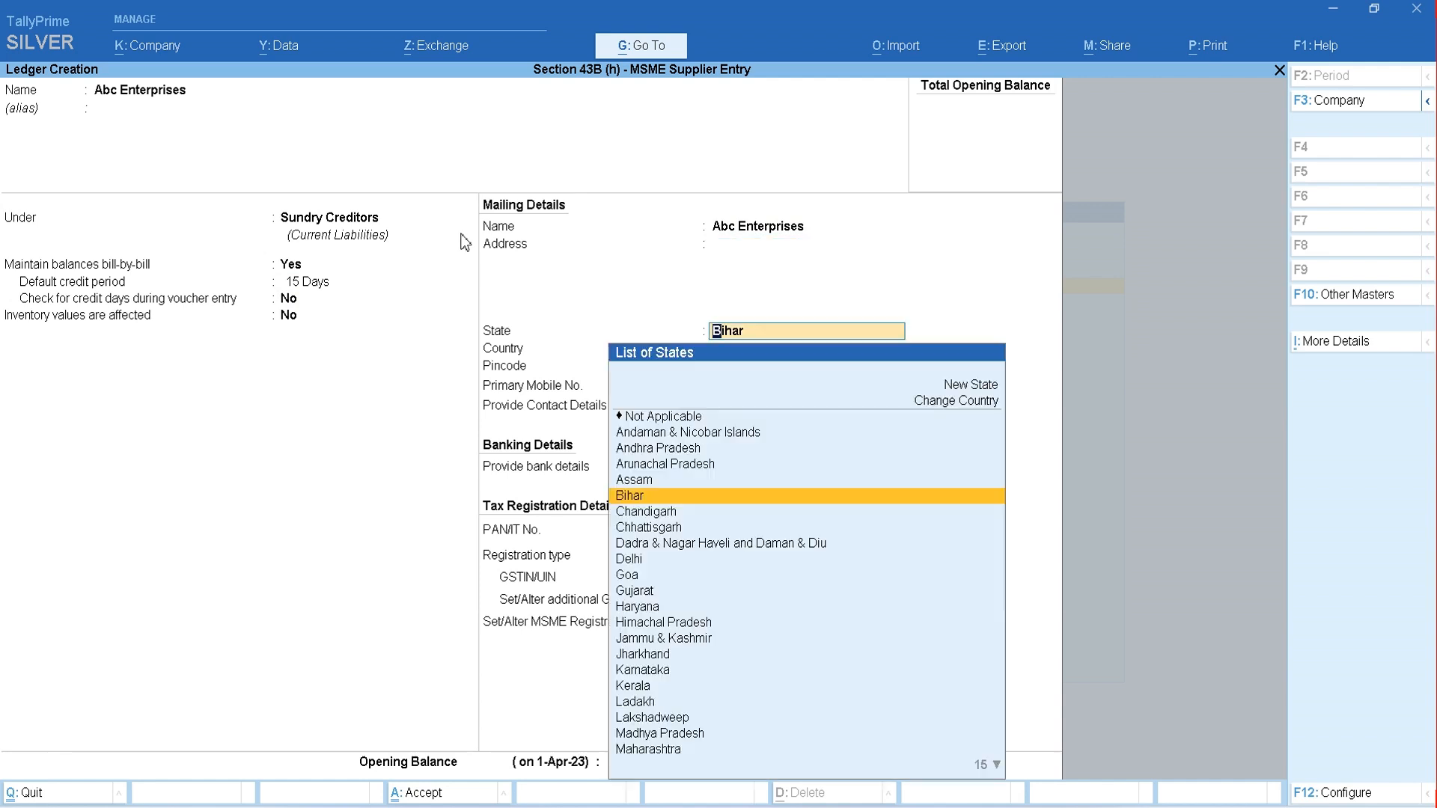
key("Return")
key("Return")
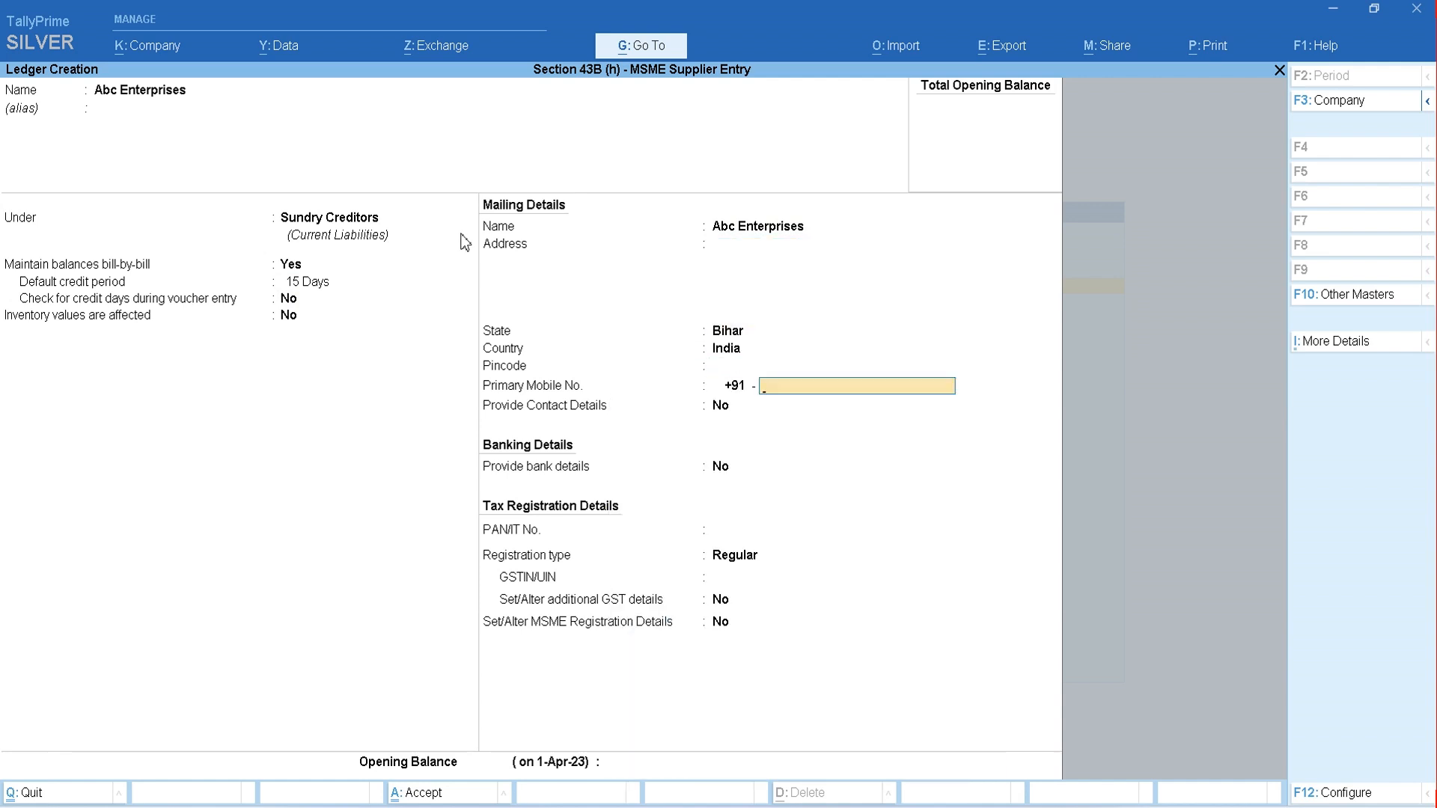
key("Return")
key("Return")
key("Return")
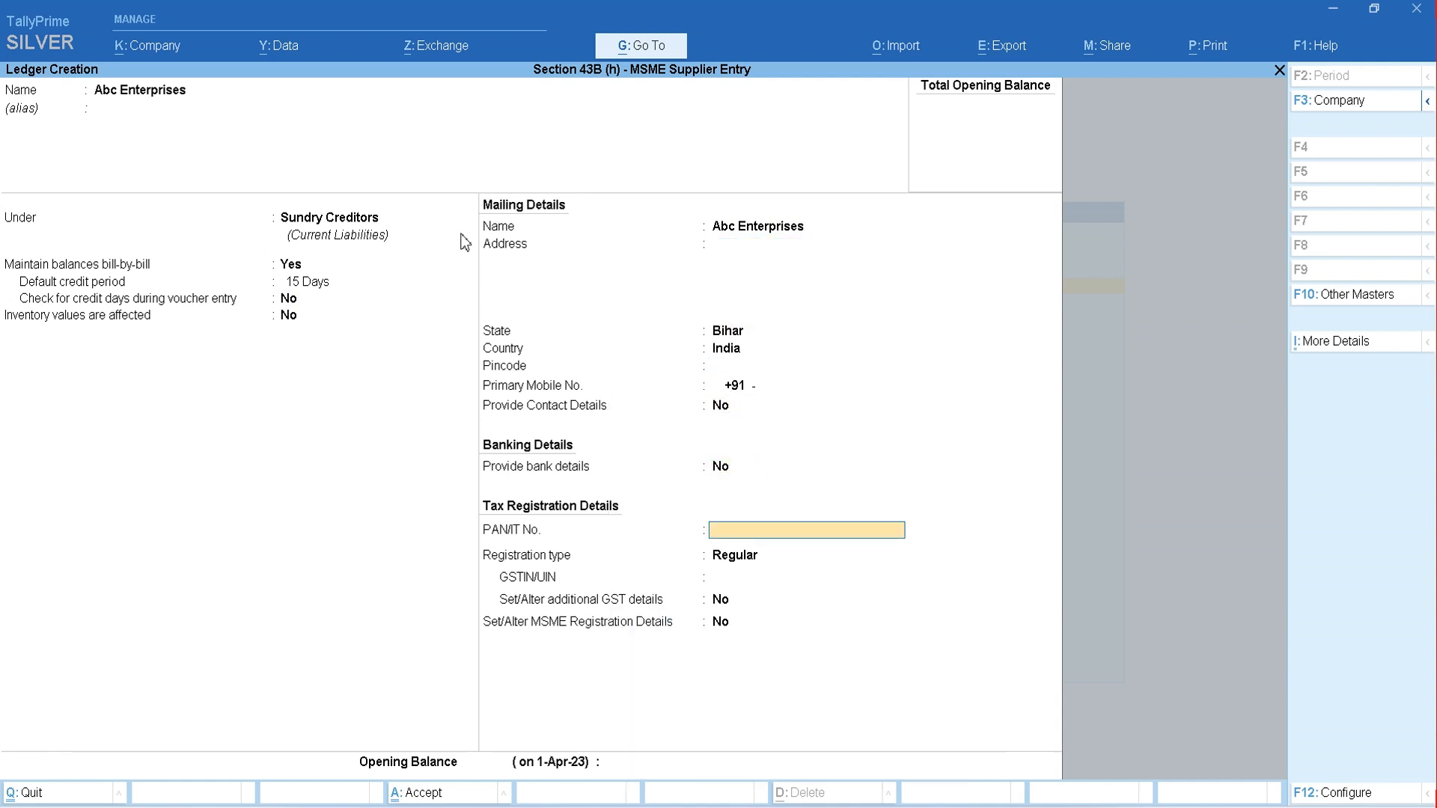
Keep the Regular registration type without PAN or GSTIN, and enable additional GST details with Bihar as the place of supply
key("Return")
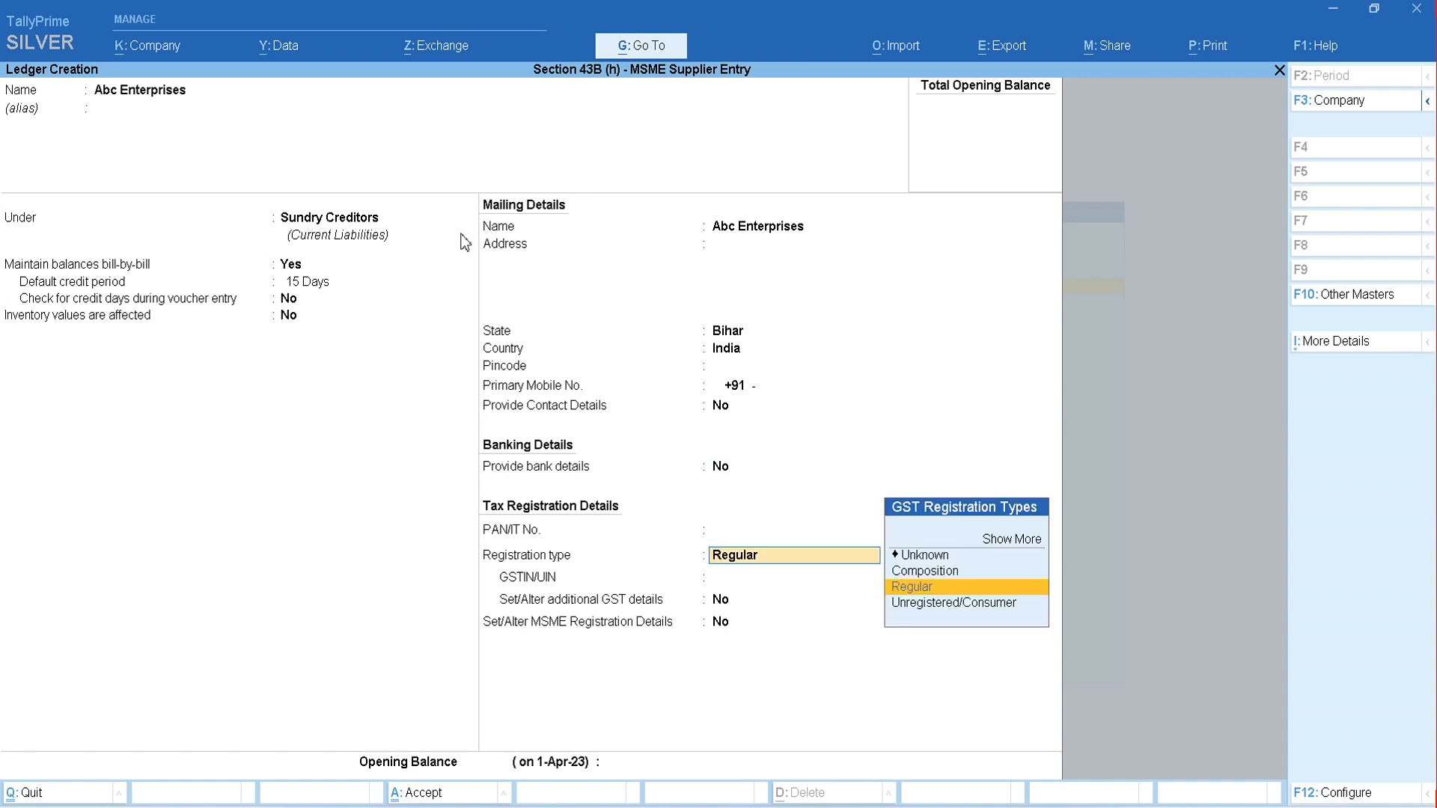
key("Return")
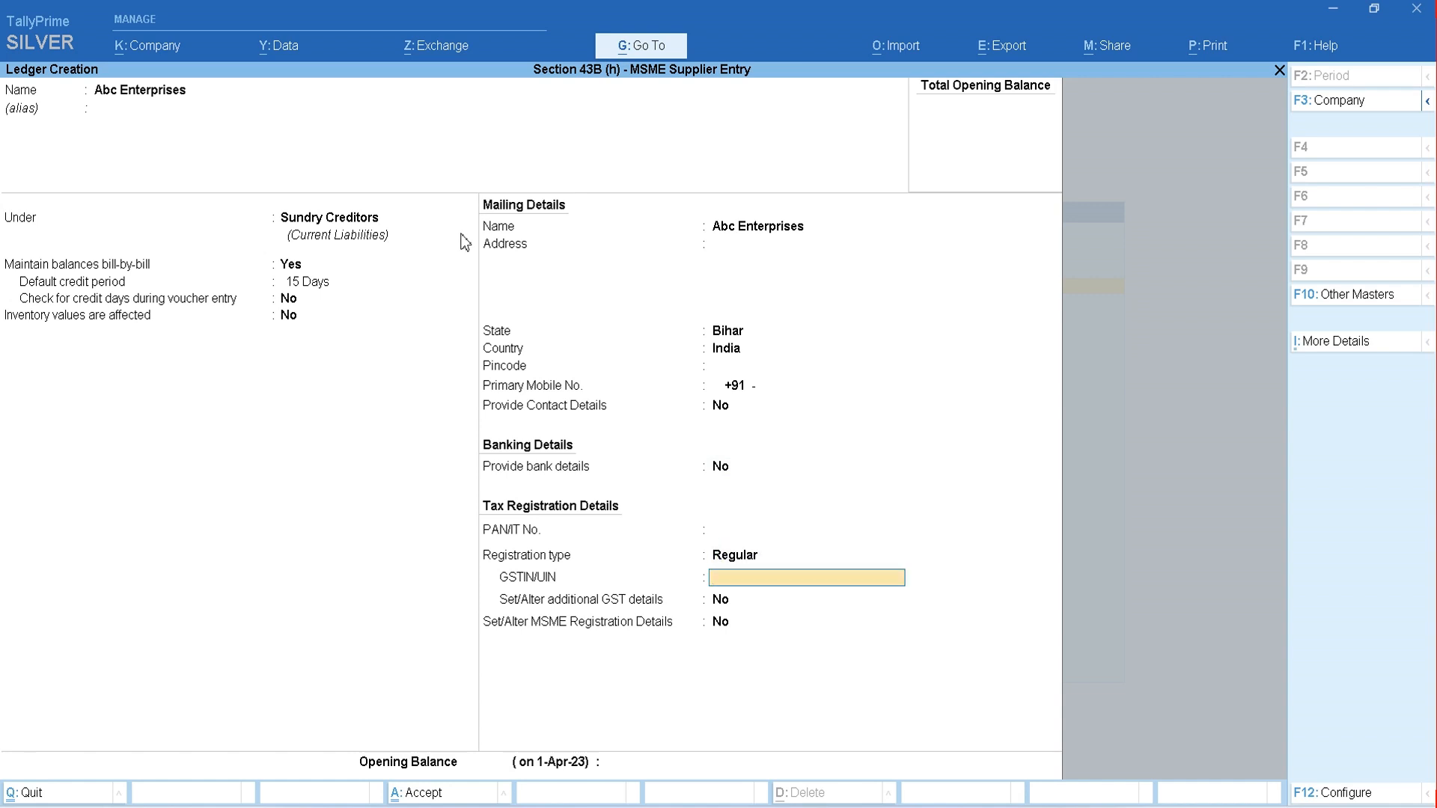
key("Return")
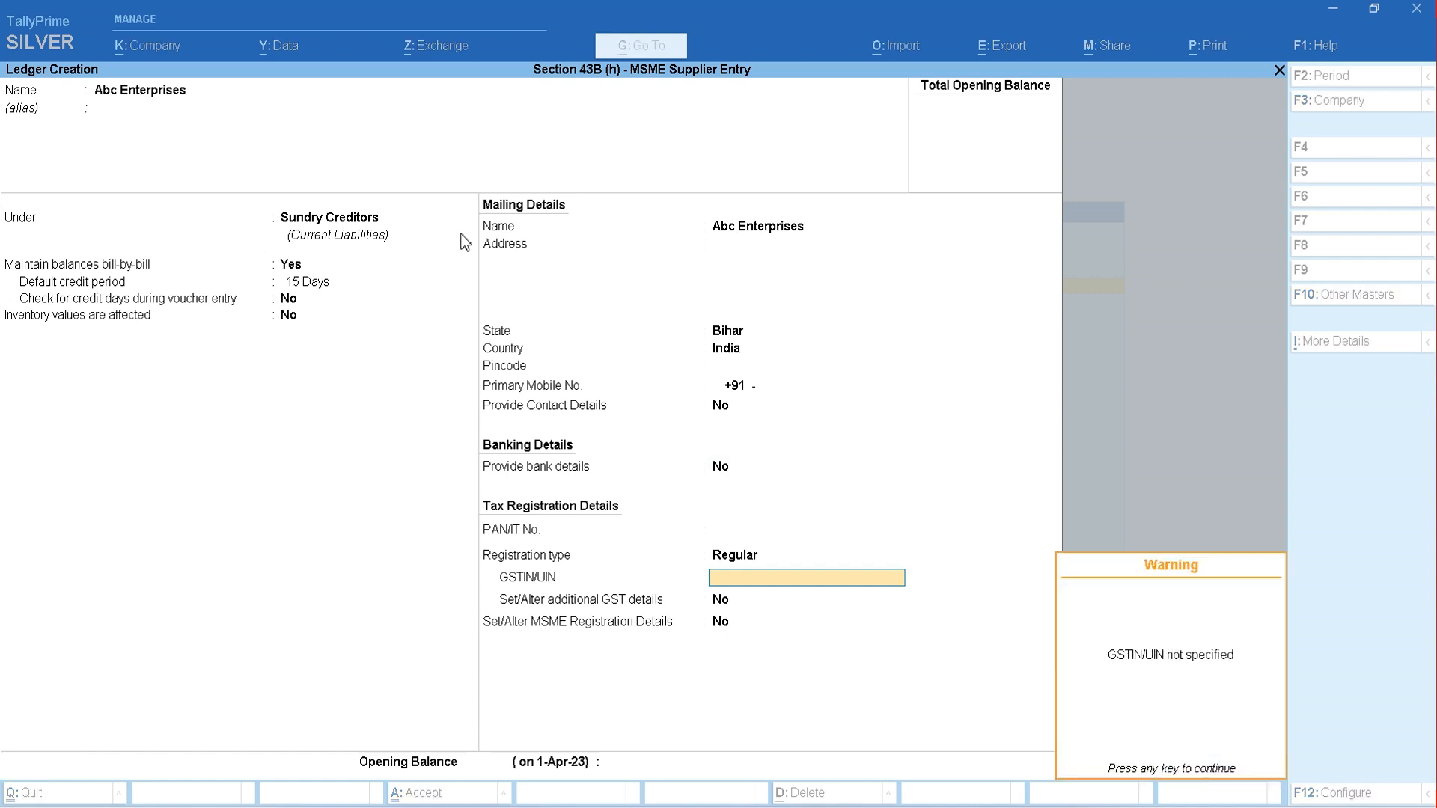
key("Return")
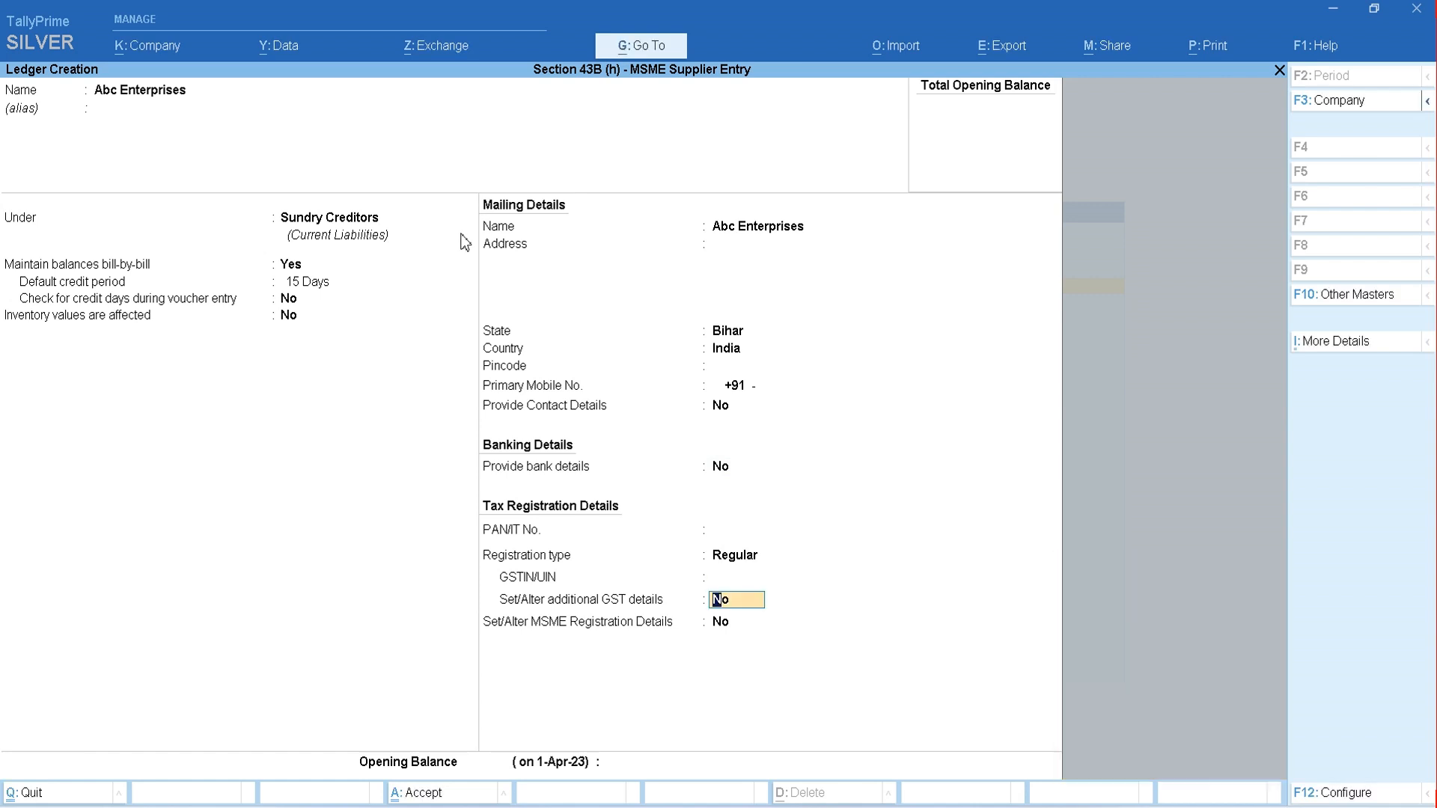
type("y")
key("Return")
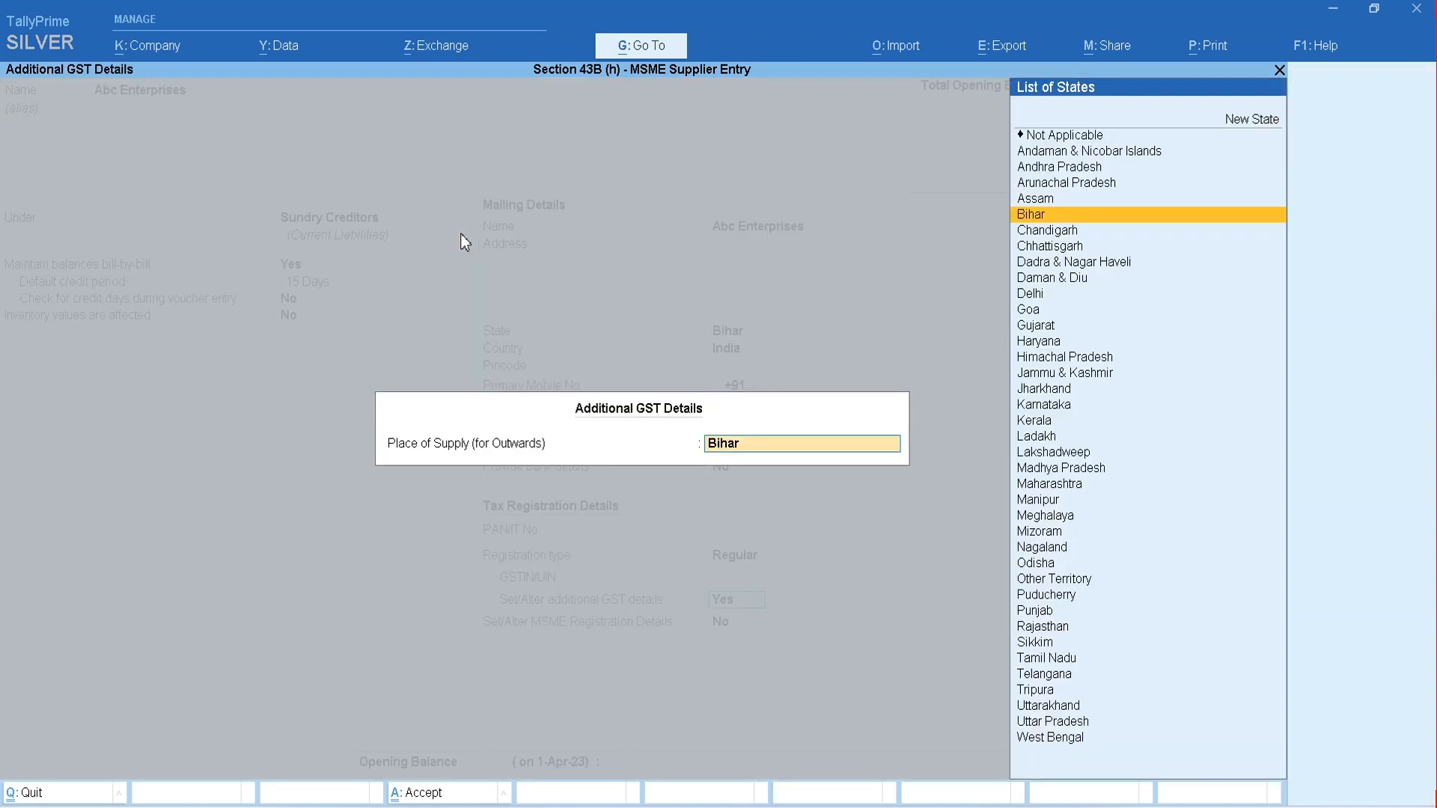
key("ctrl+a")
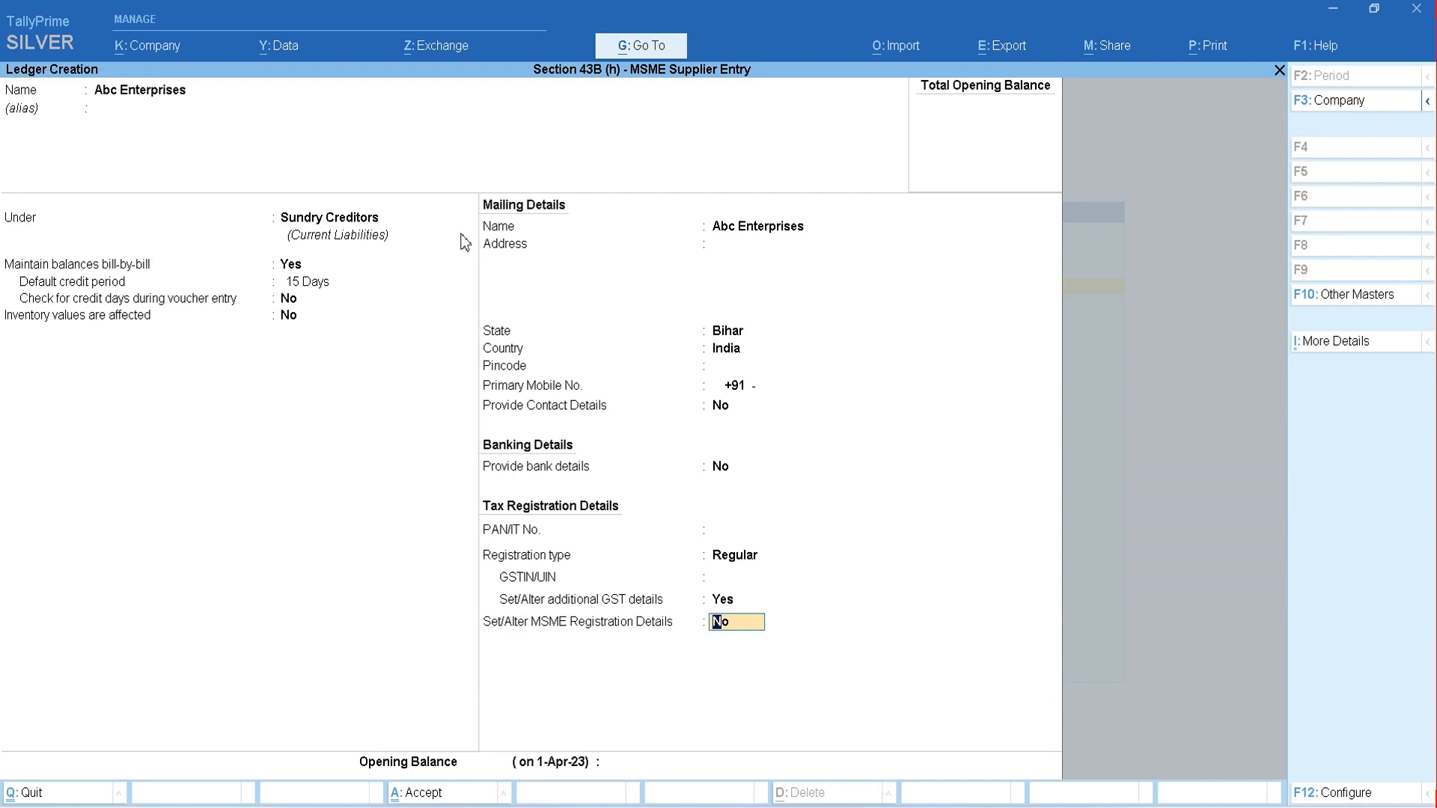
Enable MSME registration details for the ledger and set the type of enterprise to Micro
type("y")
key("Return")
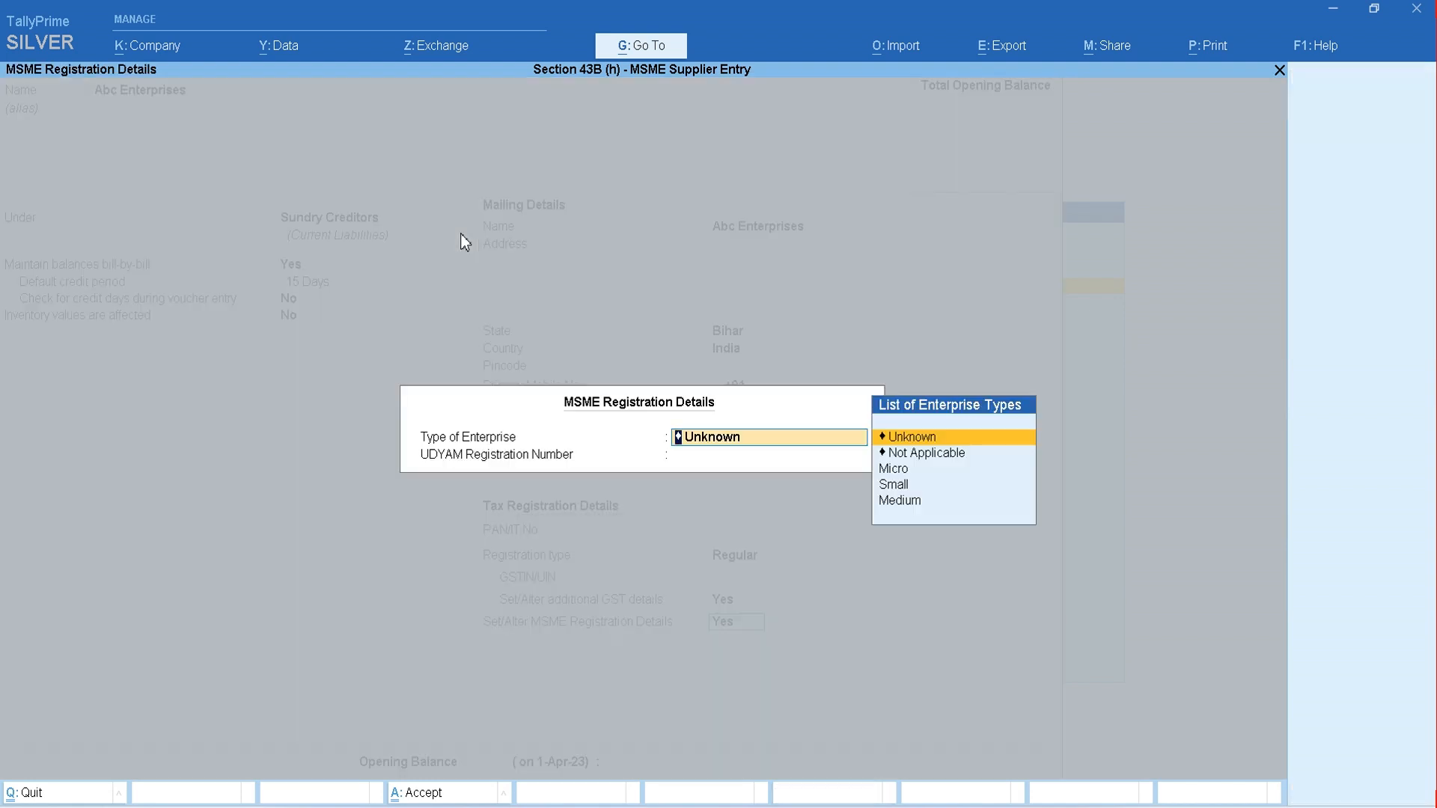
key("Down")
key("Down")
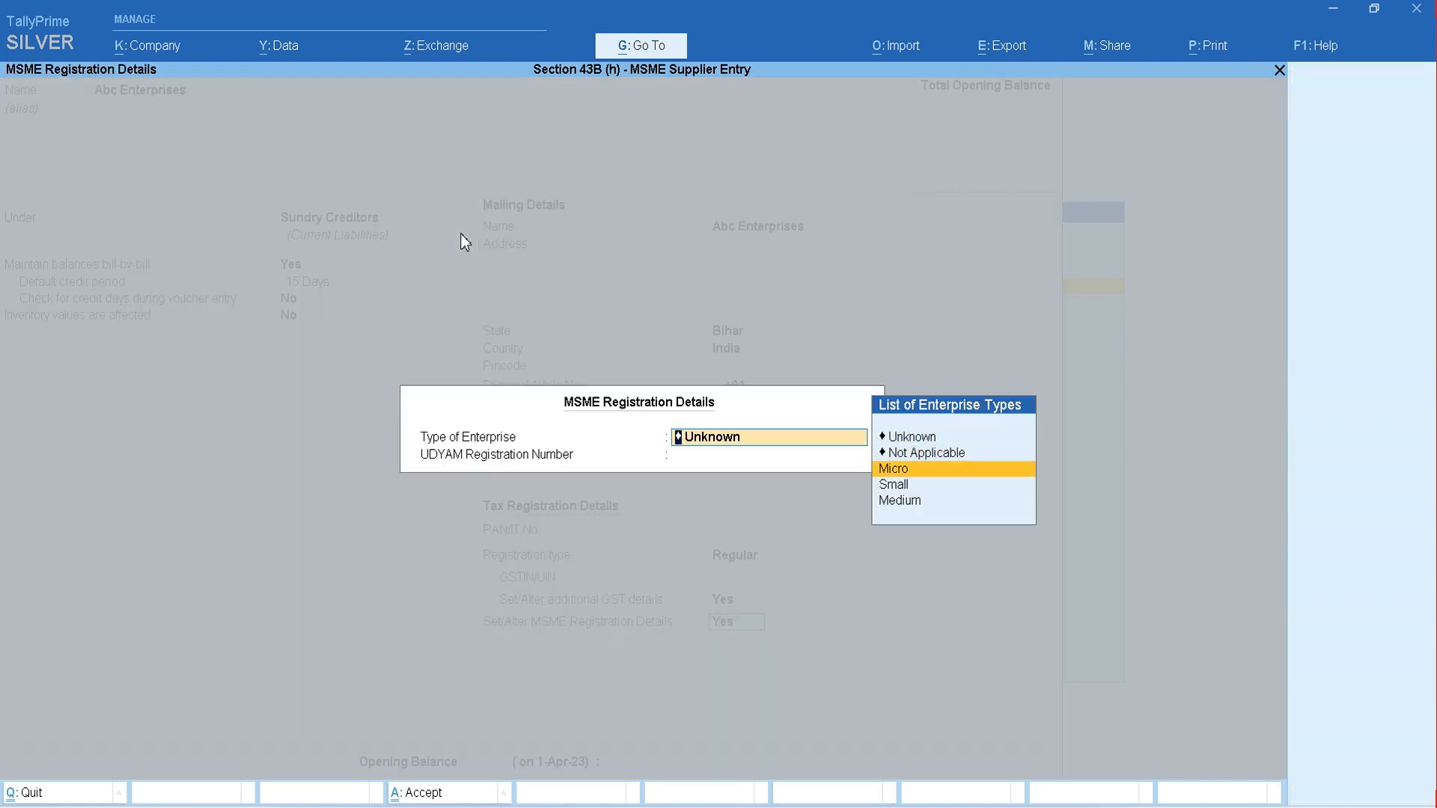
key("Down")
key("Up")
key("Return")
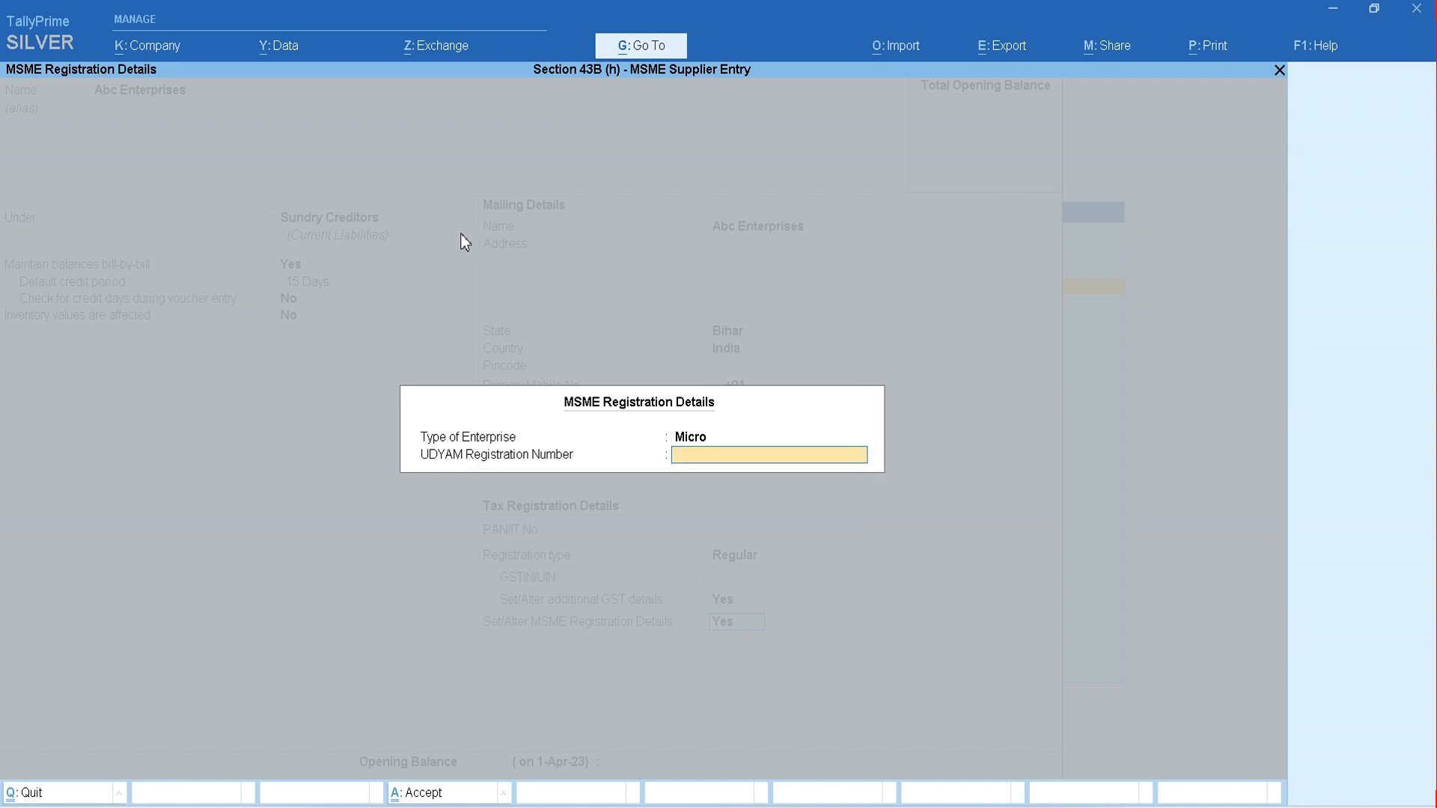
Switch to the Section 43B document in Word and change the last digit of the sample UDYAM registration number to 1
key("alt+Tab")
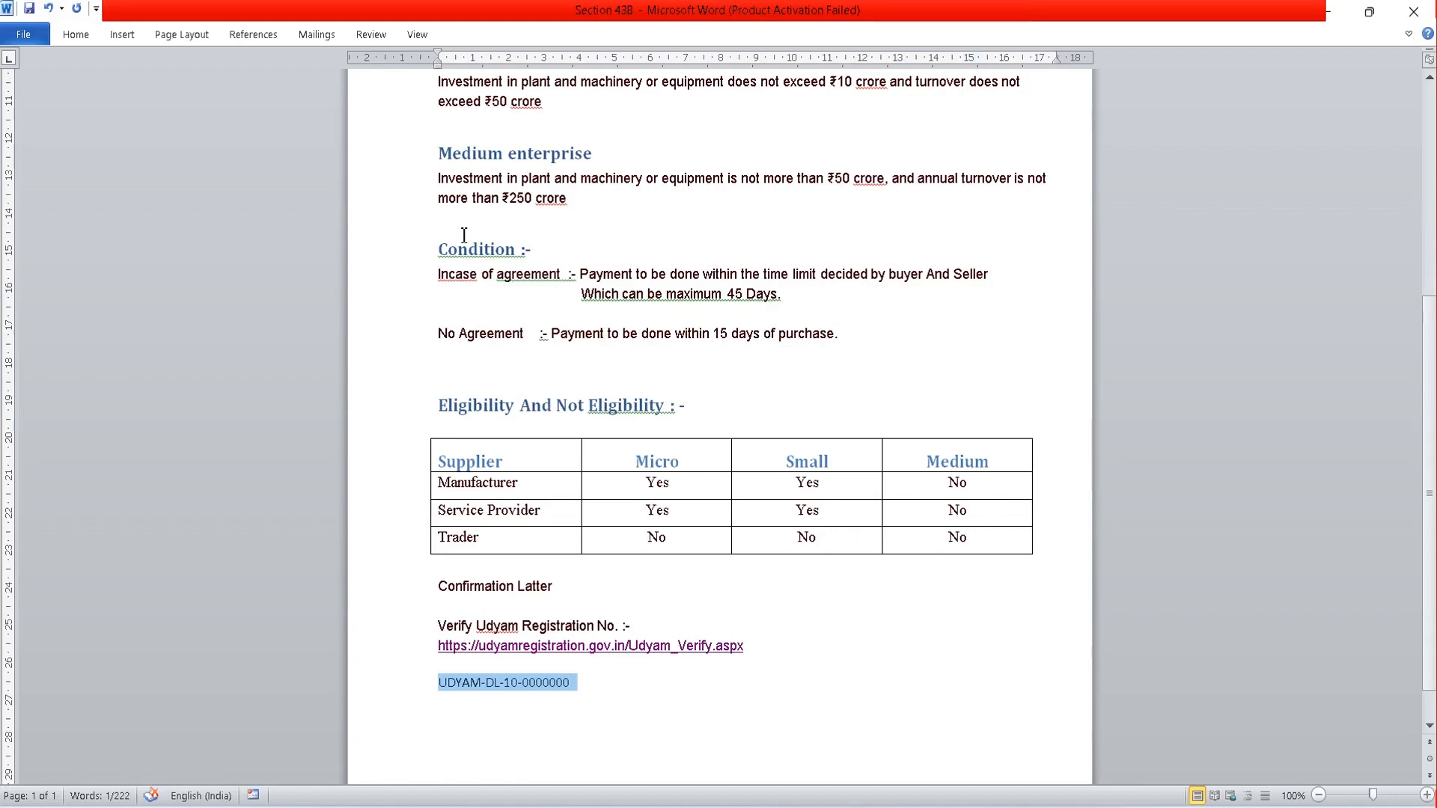
key("alt+Tab")
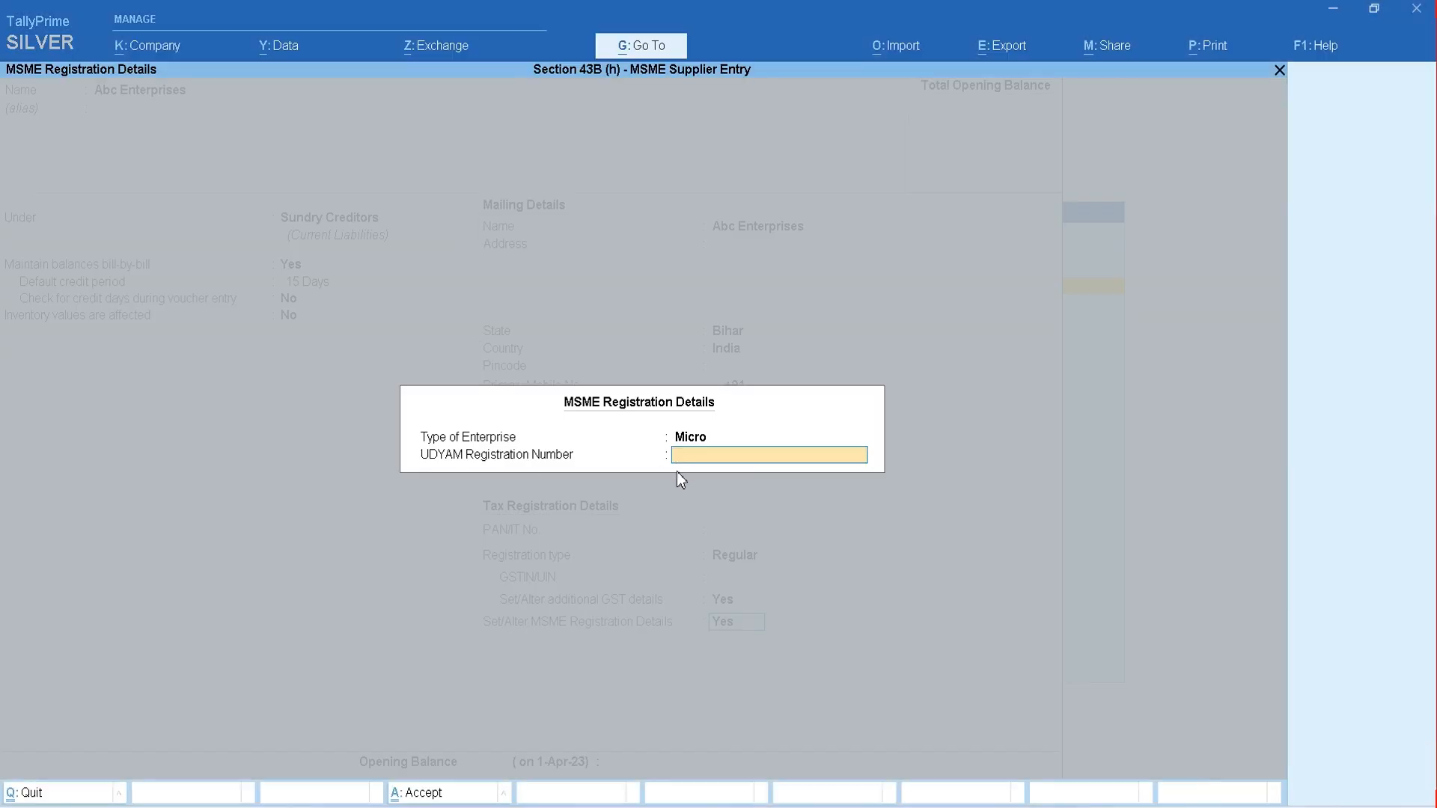
key("alt+Tab")
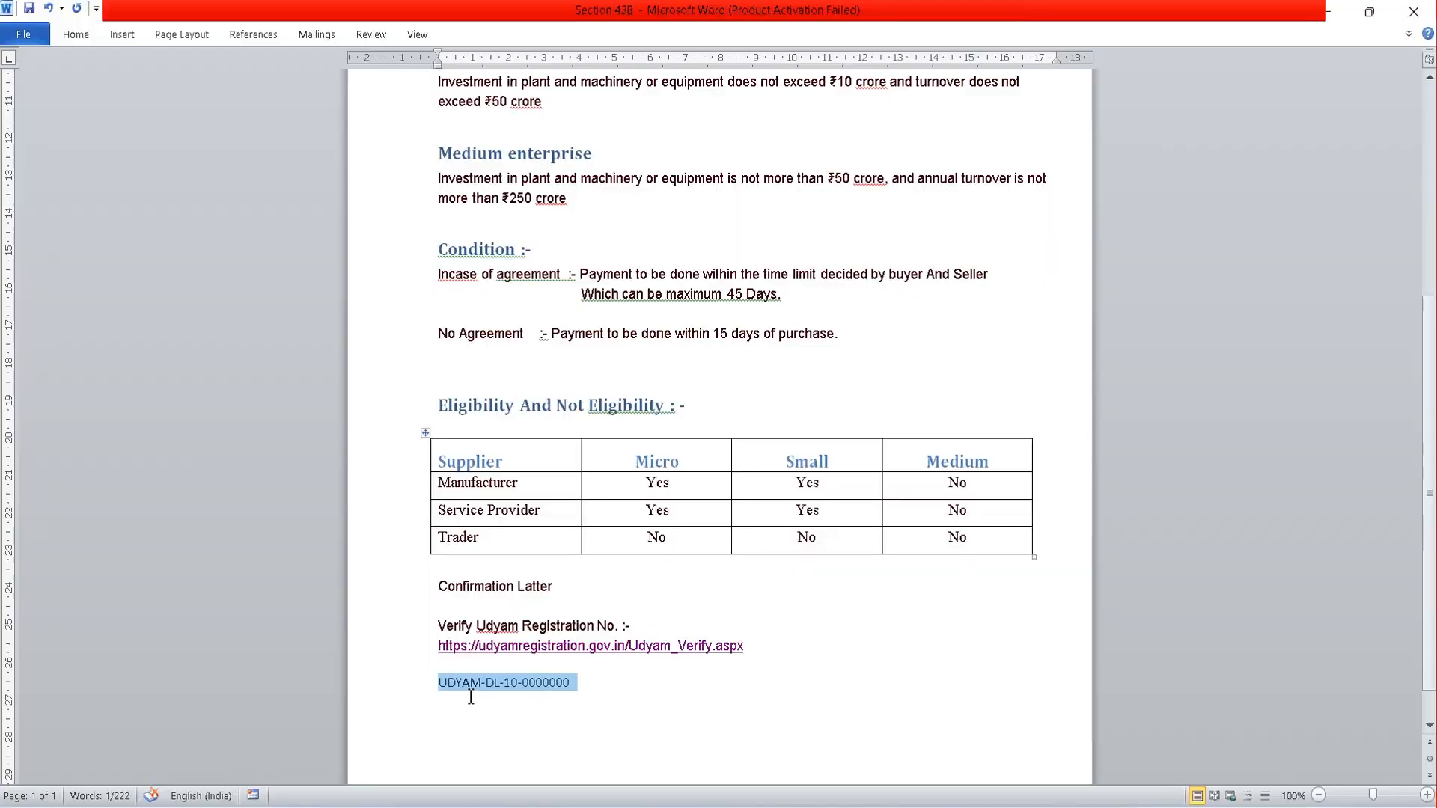
left_click(577, 681)
key("BackSpace")
type("1")
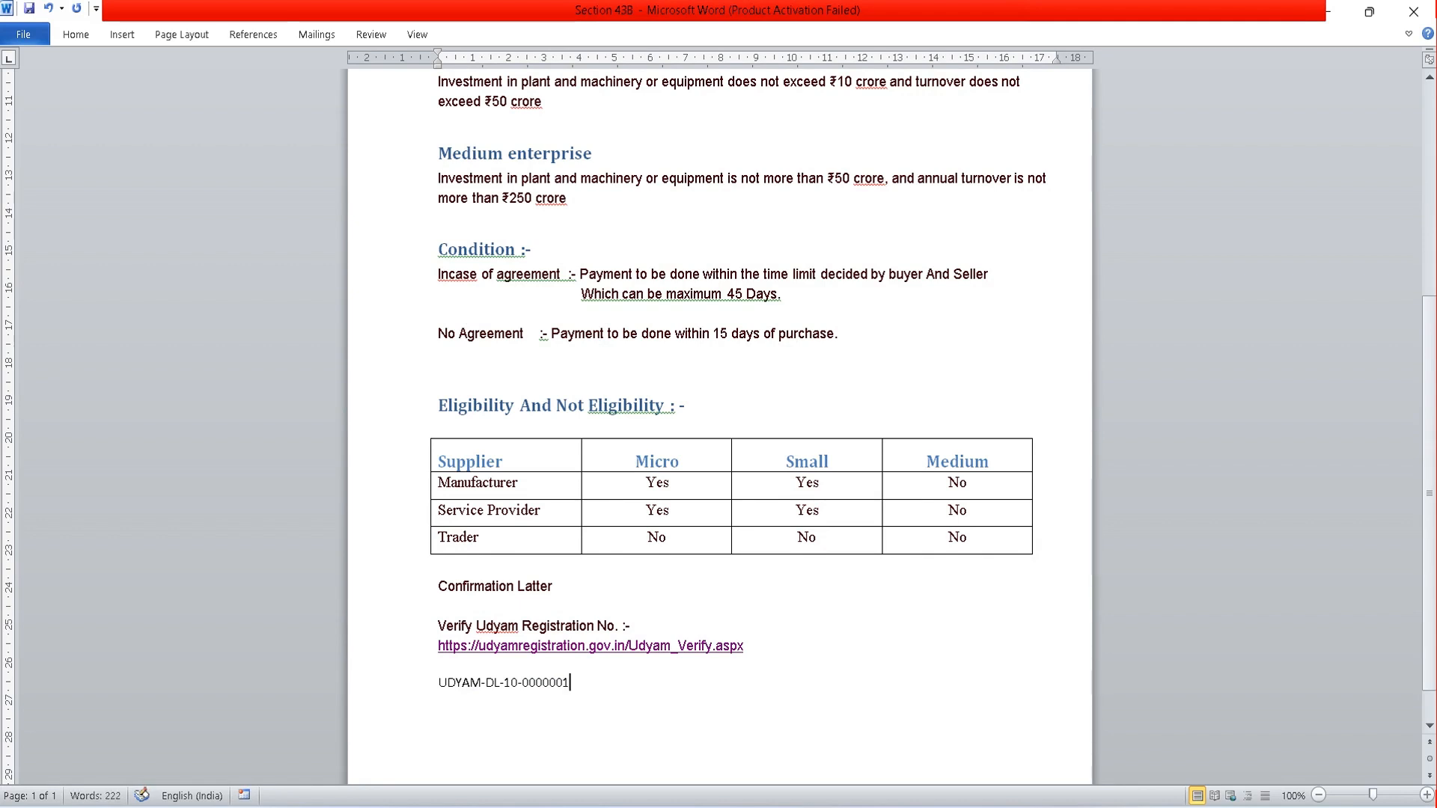
Copy the edited UDYAM registration number from Word and paste it into the ledger's MSME registration details in TallyPrime
key("shift+Left")
key("shift+Left")
key("shift+Left")
key("shift+Left")
key("shift+Left")
key("shift+Left")
key("shift+Left")
key("shift+Left")
key("shift+Left")
key("shift+Left")
key("shift+Left")
key("shift+Left")
key("shift+Left")
key("shift+Left")
key("shift+Left")
key("shift+Left")
key("shift+Left")
key("shift+Left")
key("shift+Left")
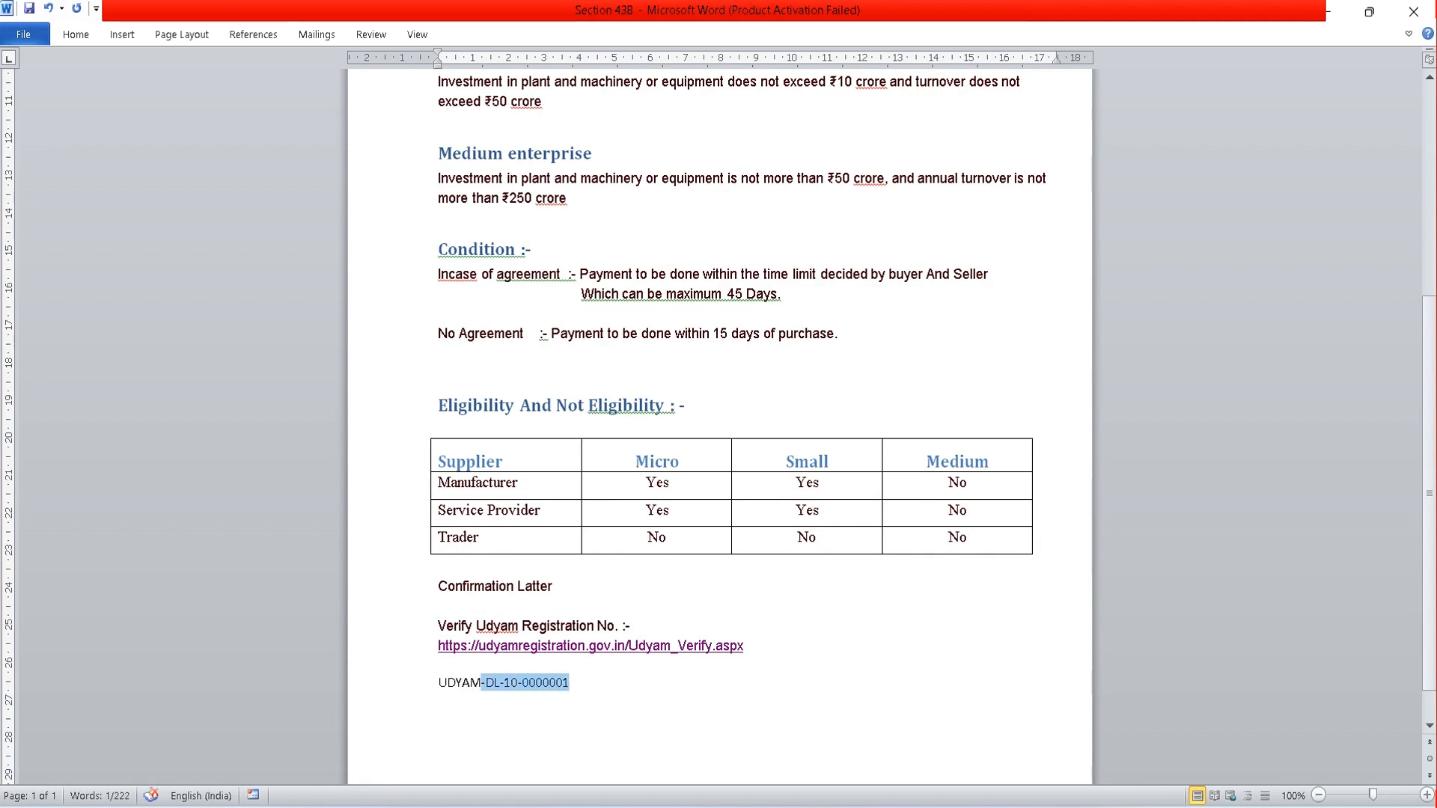
key("ctrl+c")
key("alt+Tab")
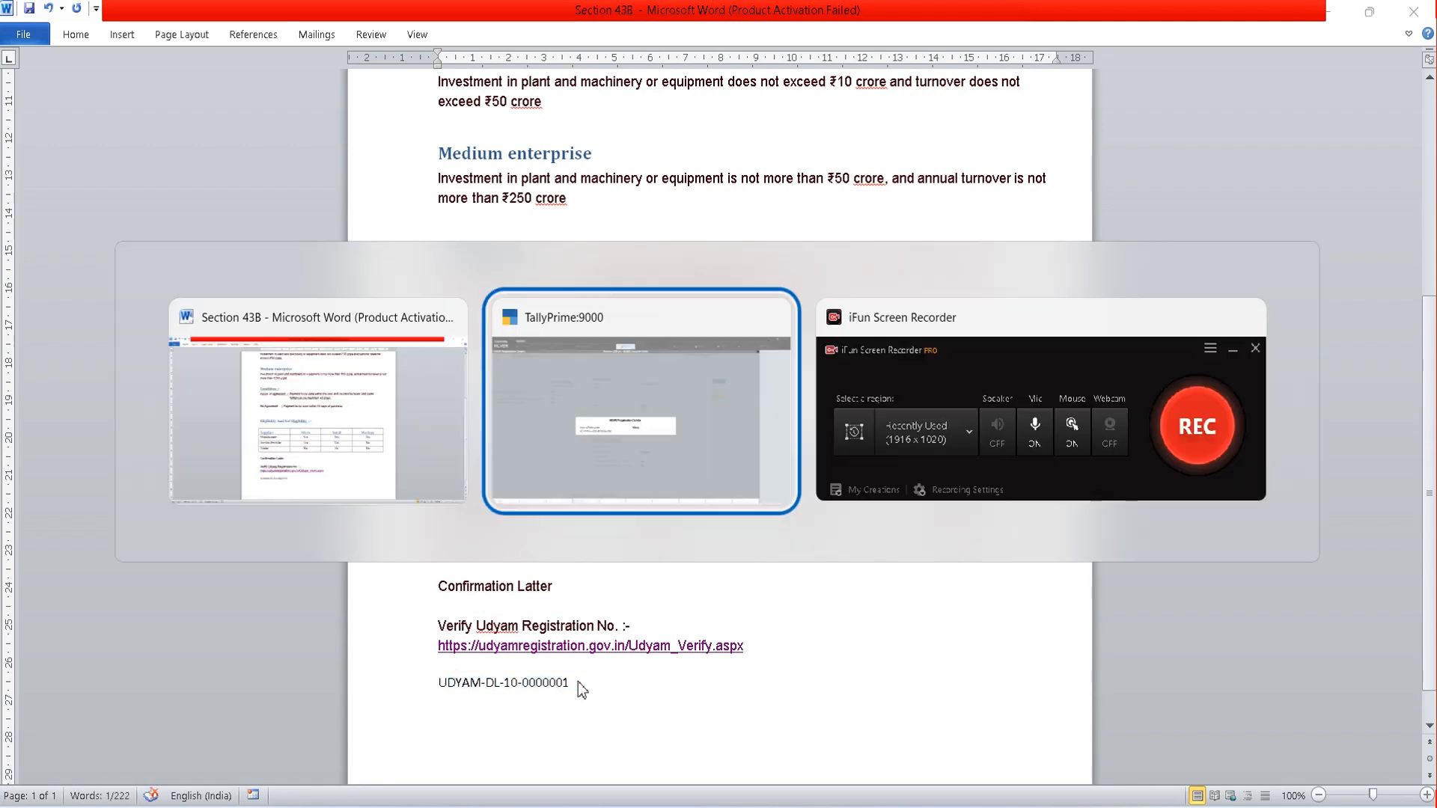
key("ctrl+v")
key("Return")
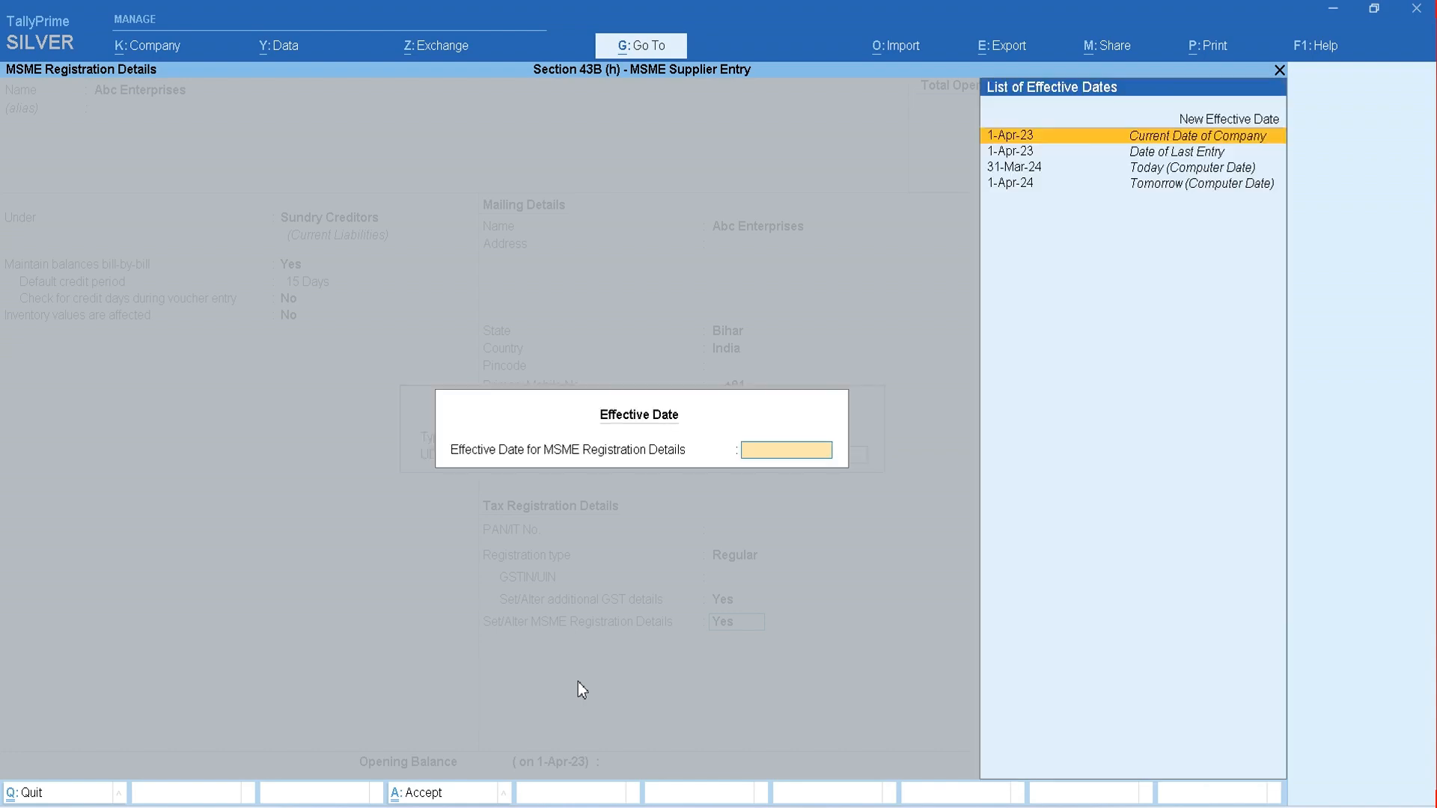
Set the MSME details' effective date to 1.4.2024, leave the opening balance blank and save the Abc Enterprises ledger
type("1.4.2024")
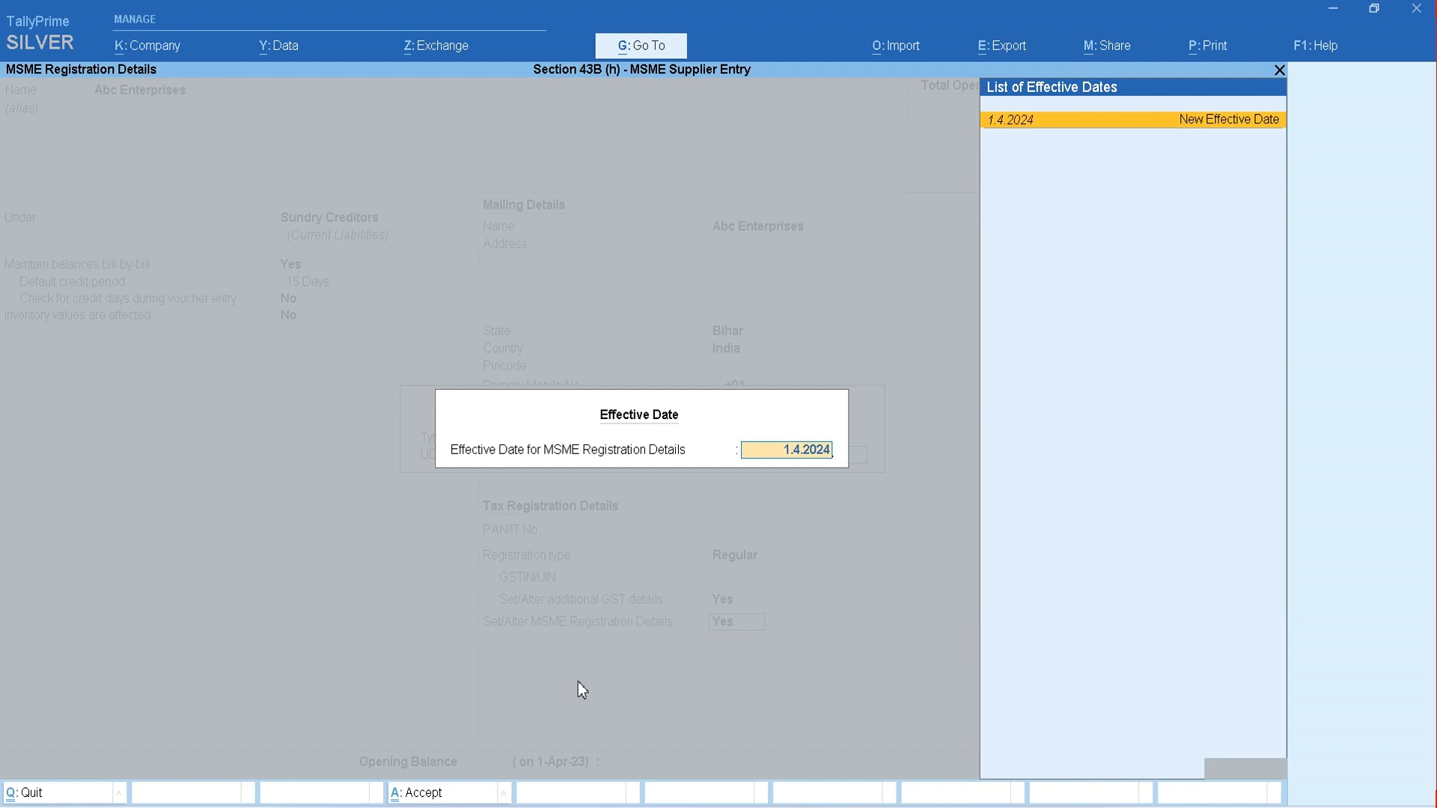
key("Return")
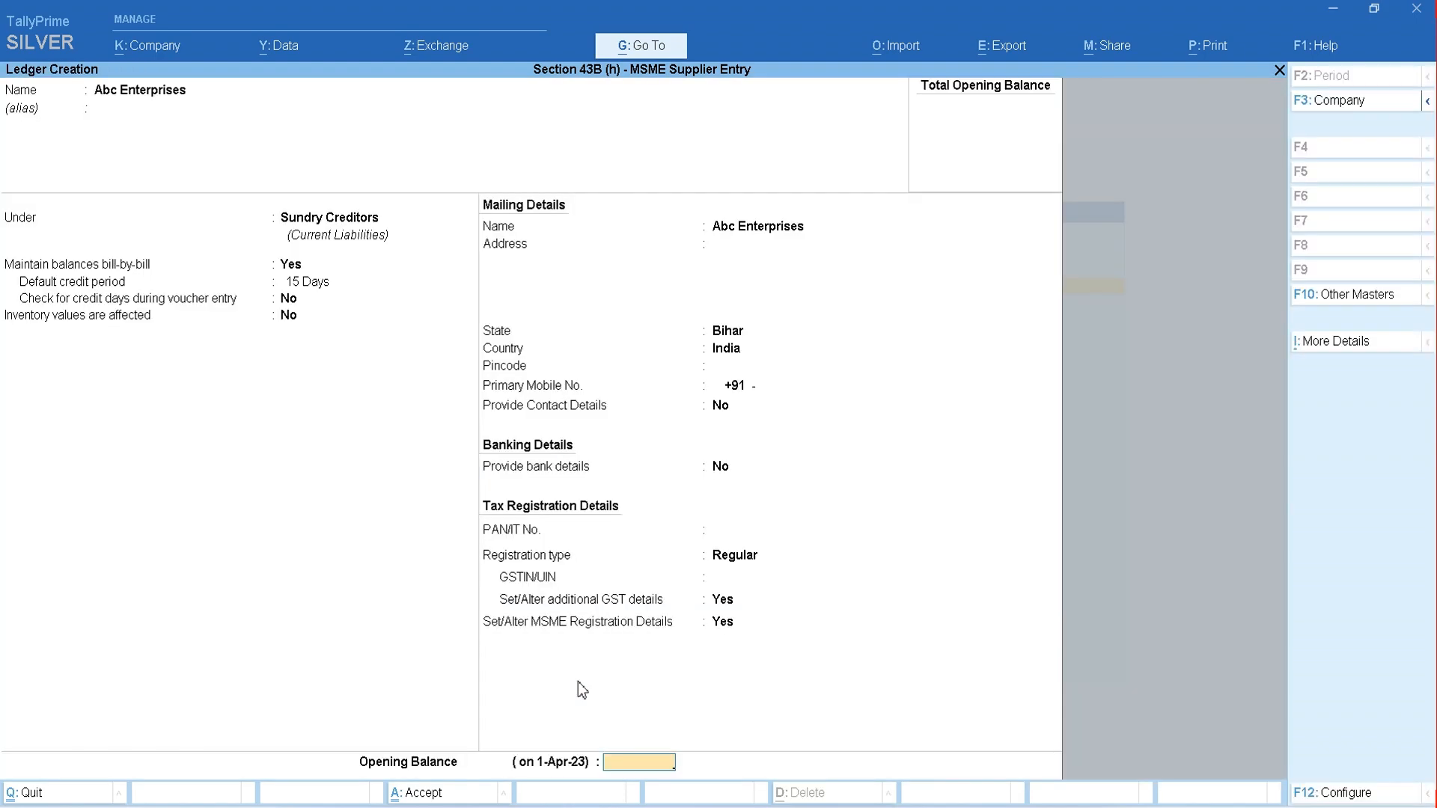
key("Return")
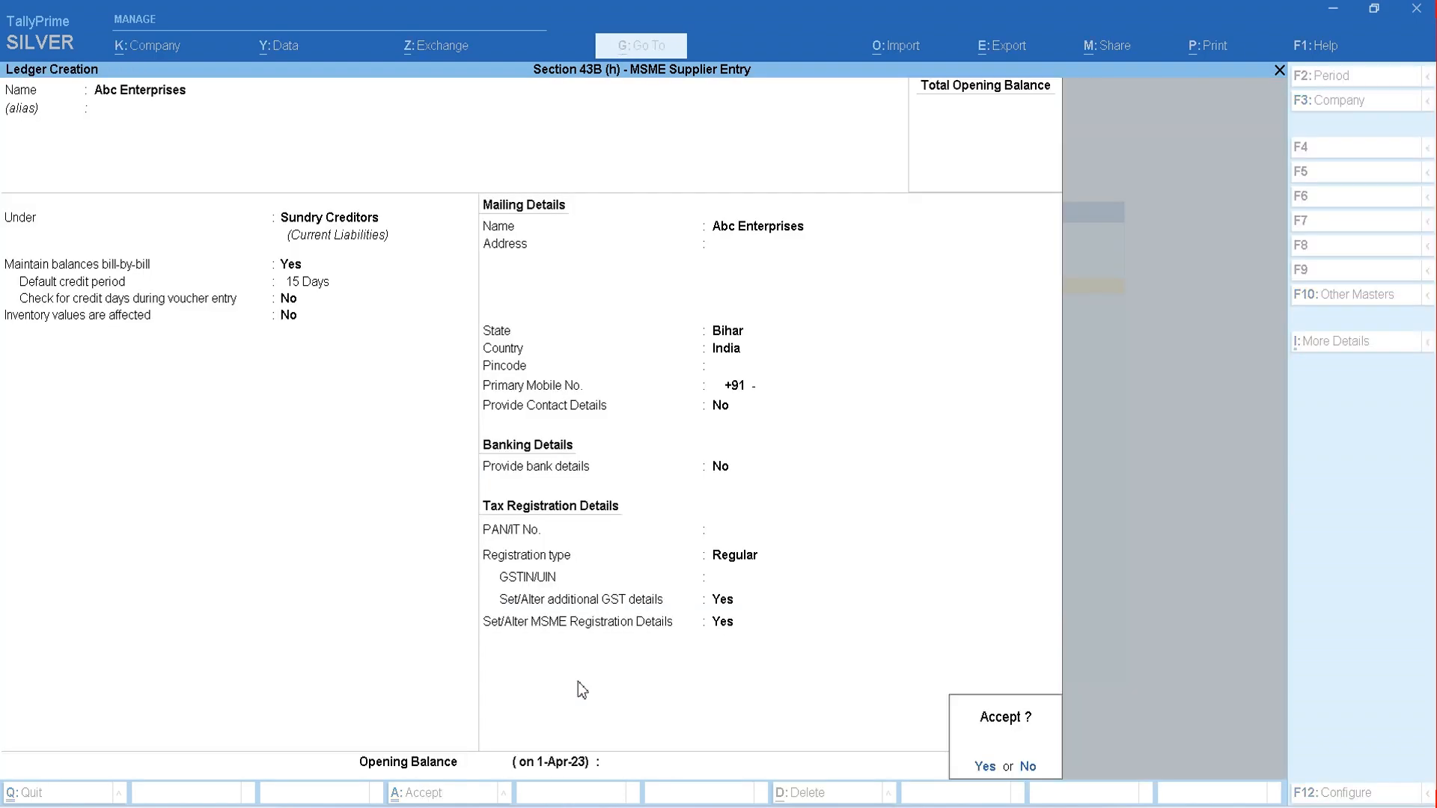
key("Return")
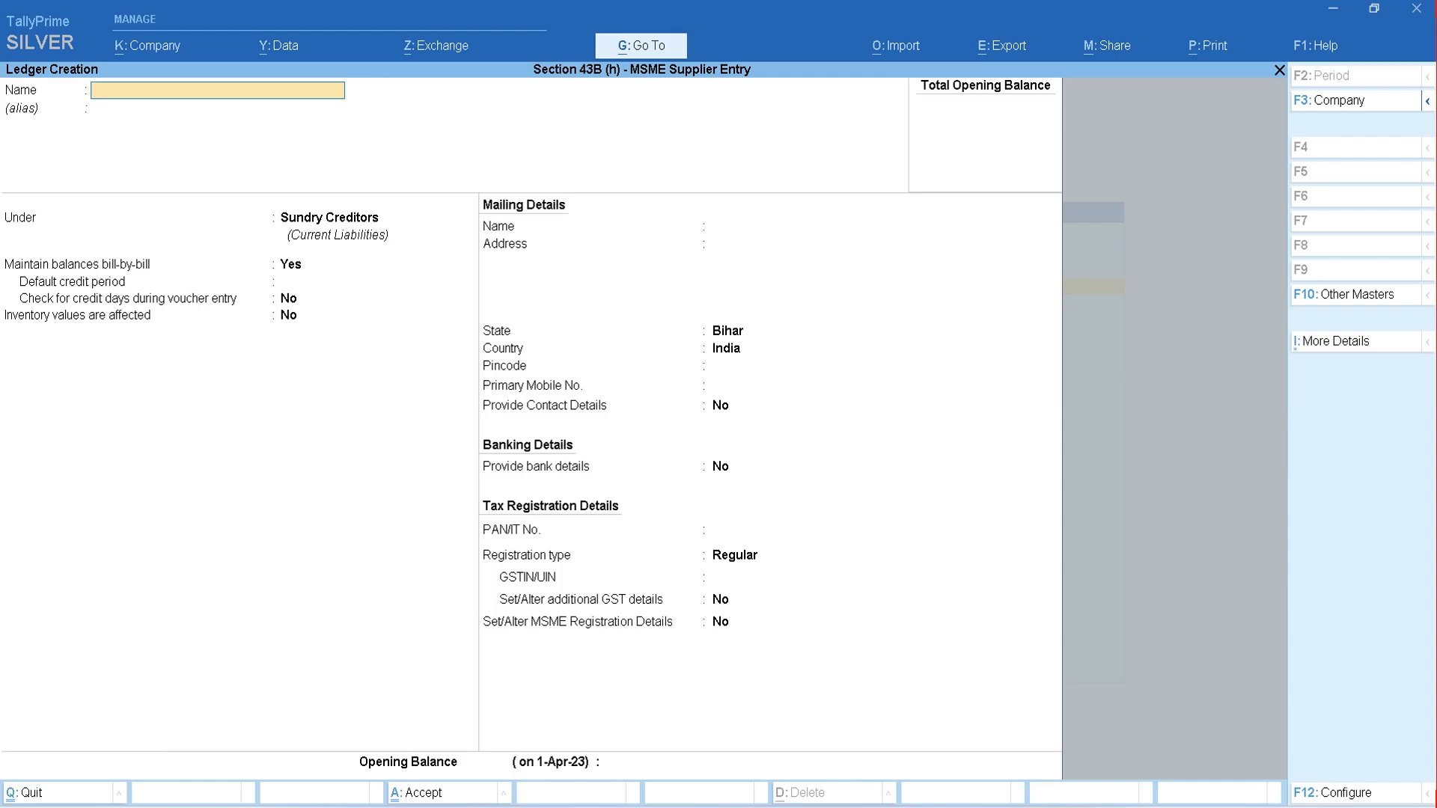
Review the supplier eligibility table in the Word document and return to ledger creation in TallyPrime
key("alt+Tab")
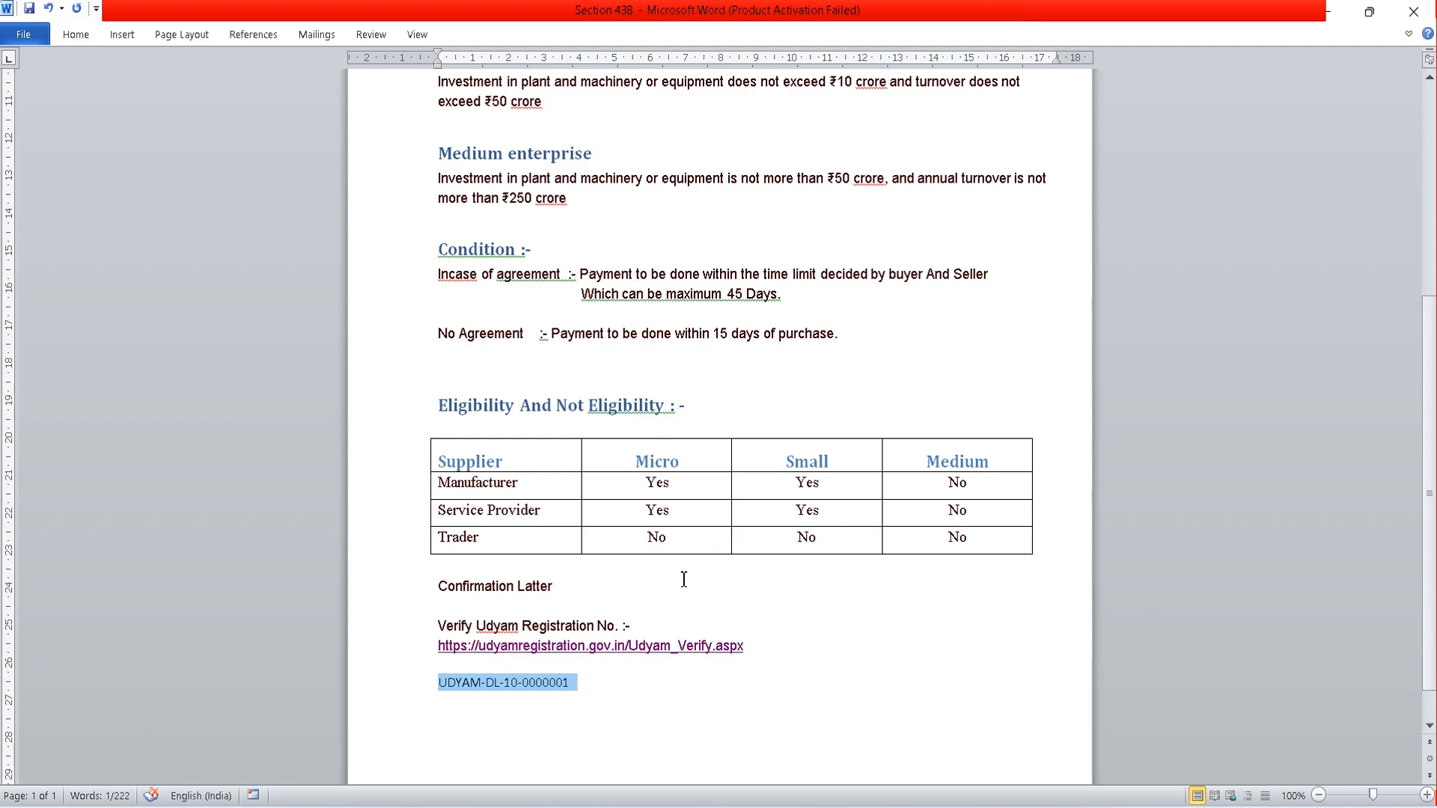
key("alt+Tab")
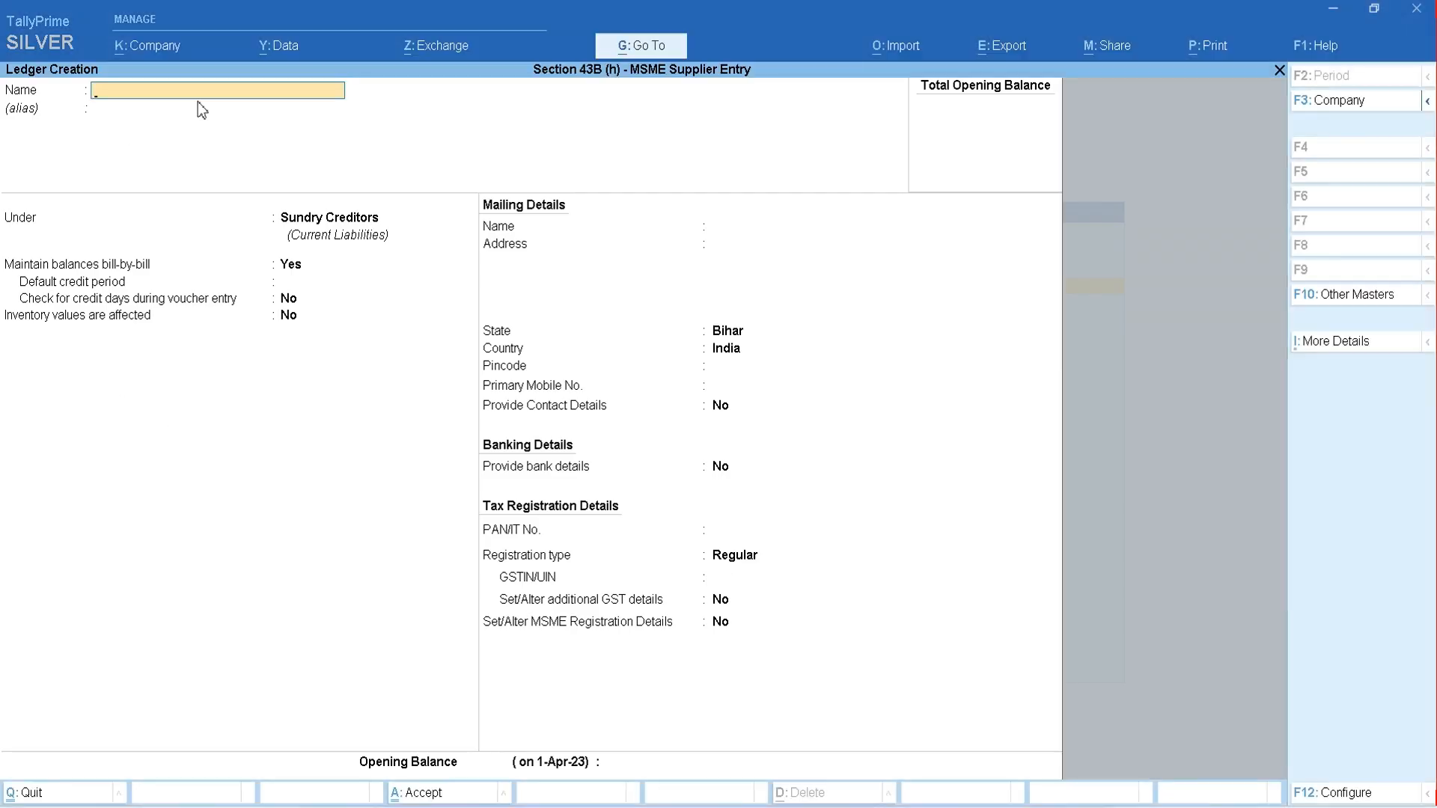
key("alt+Tab")
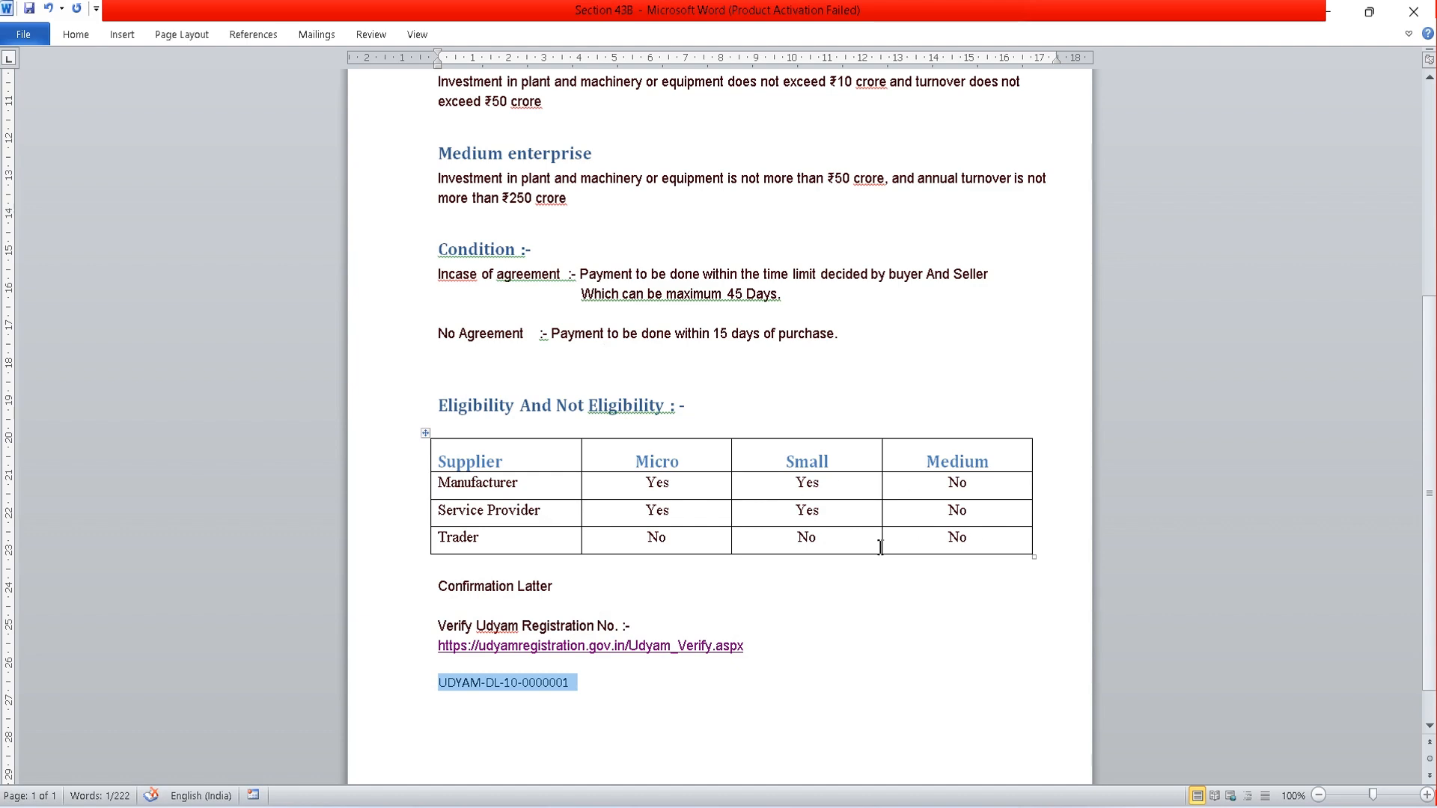
key("alt+Tab")
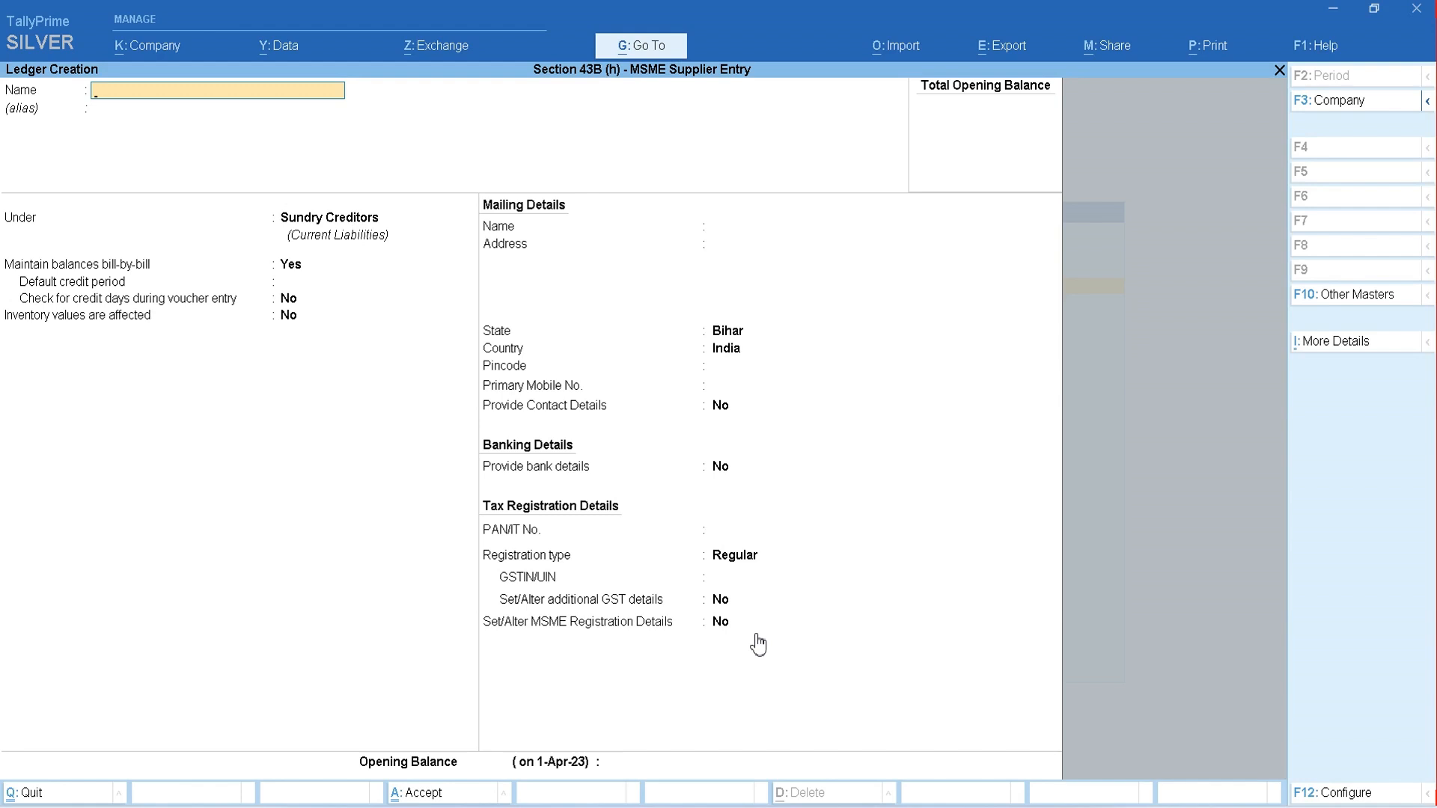
Quit ledger creation and open the Update Party MSME Details report for all groups and all ledgers
key("Escape")
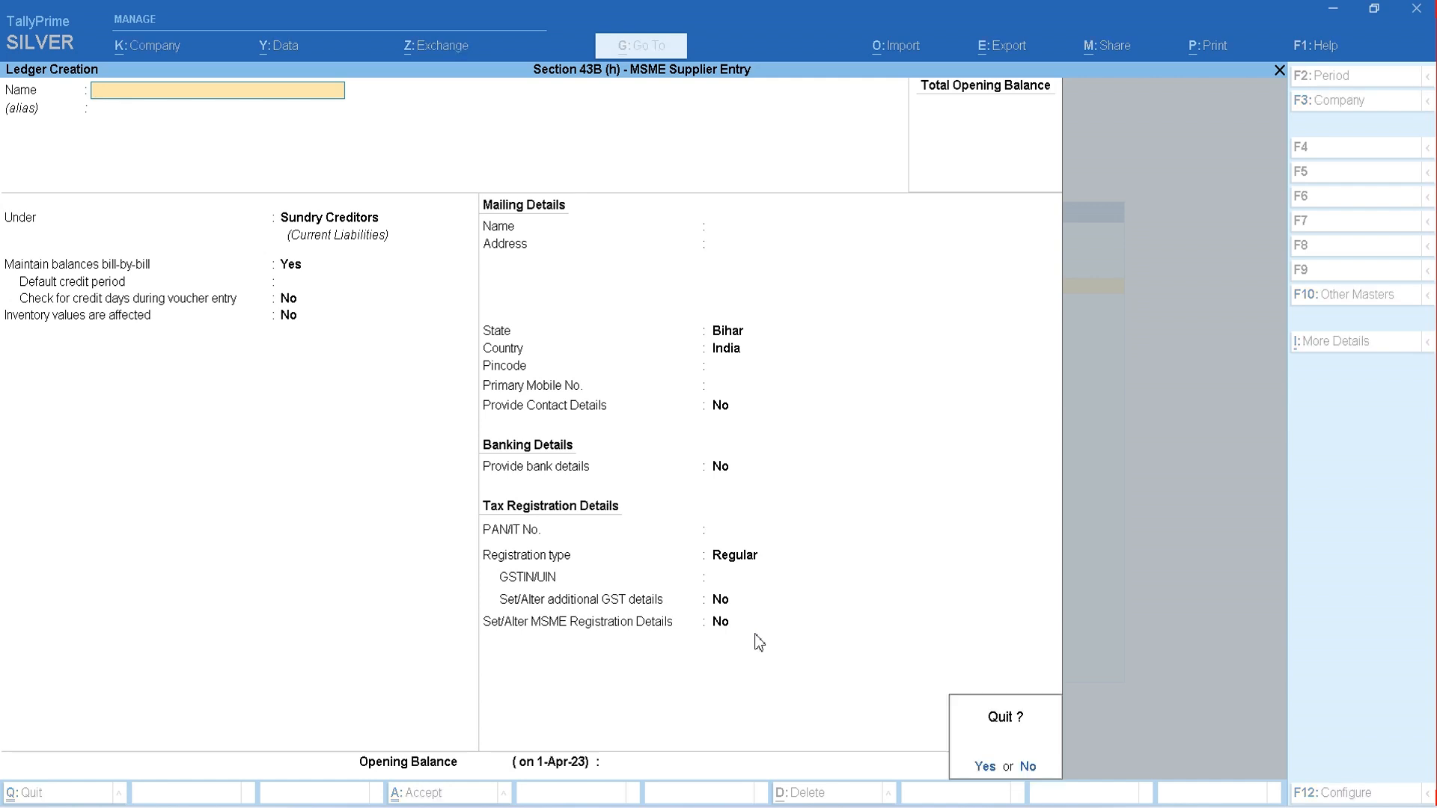
key("y")
key("Escape")
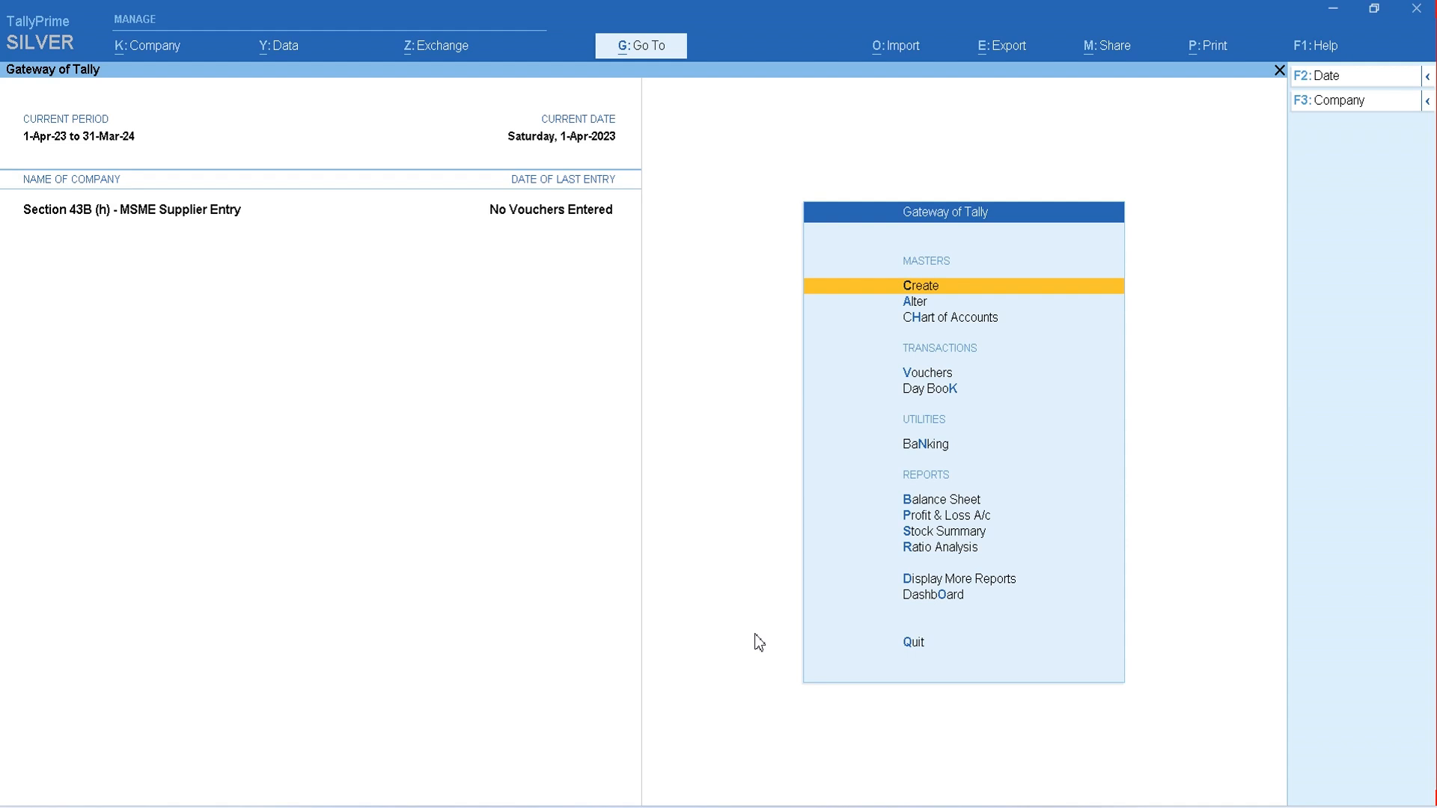
key("d")
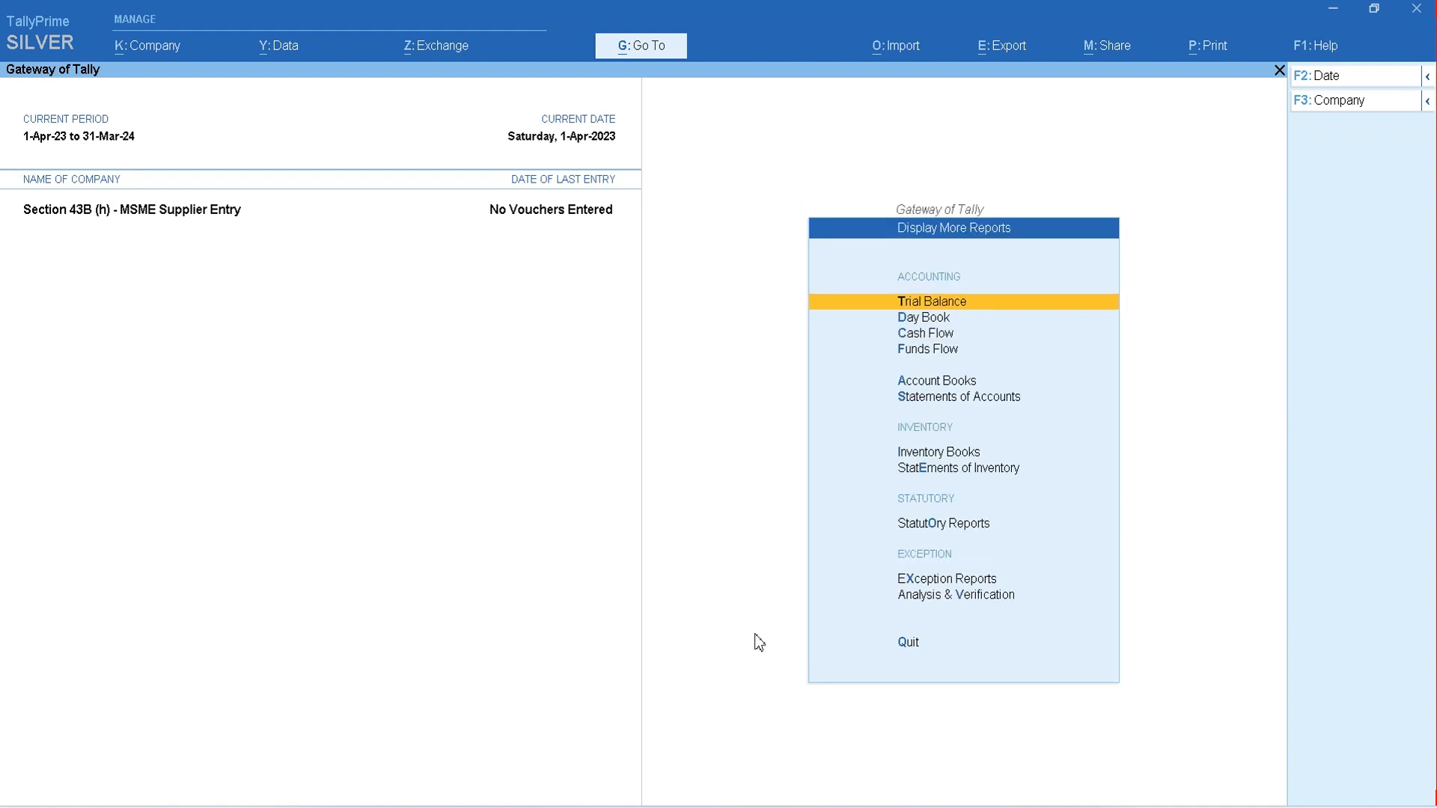
key("o")
key("Down")
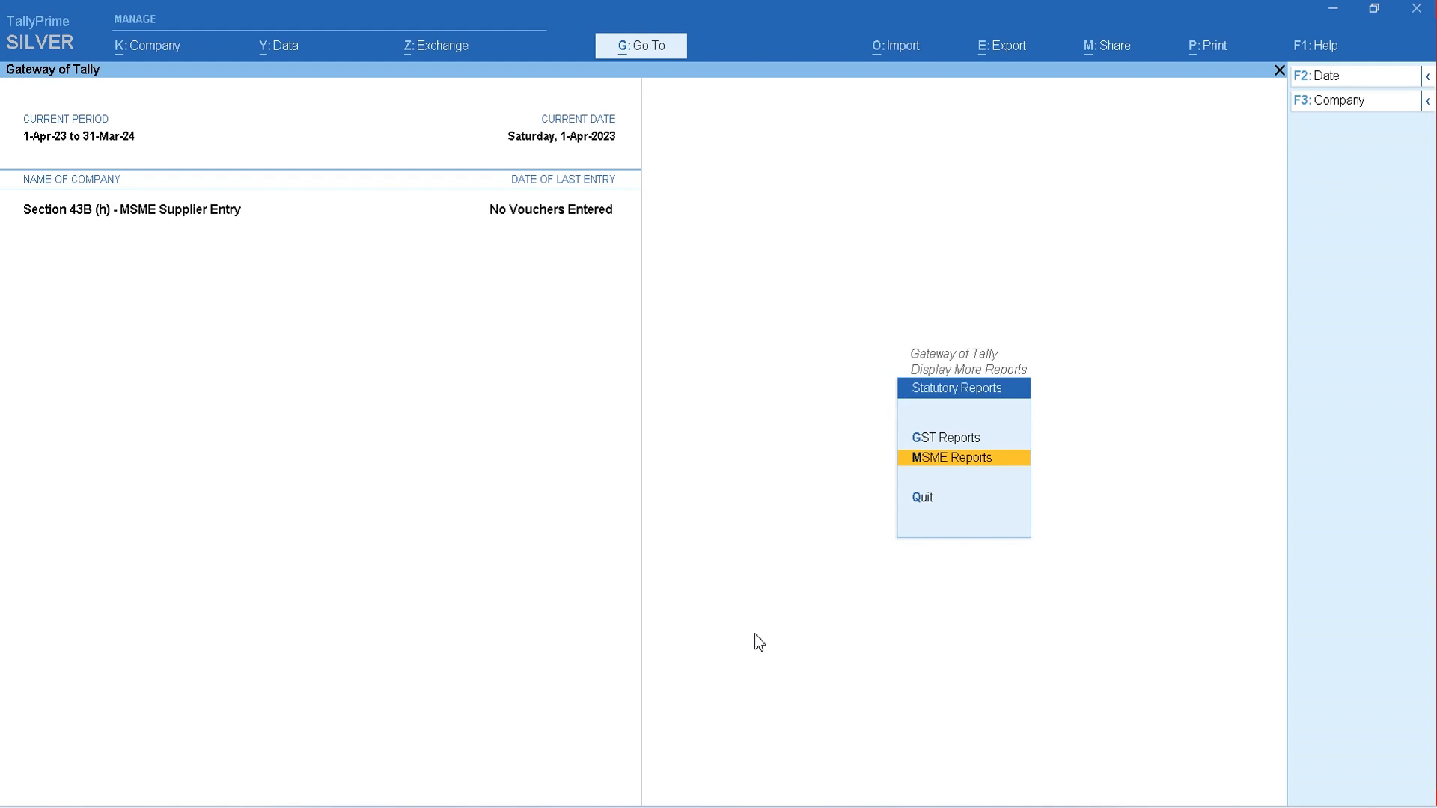
key("Return")
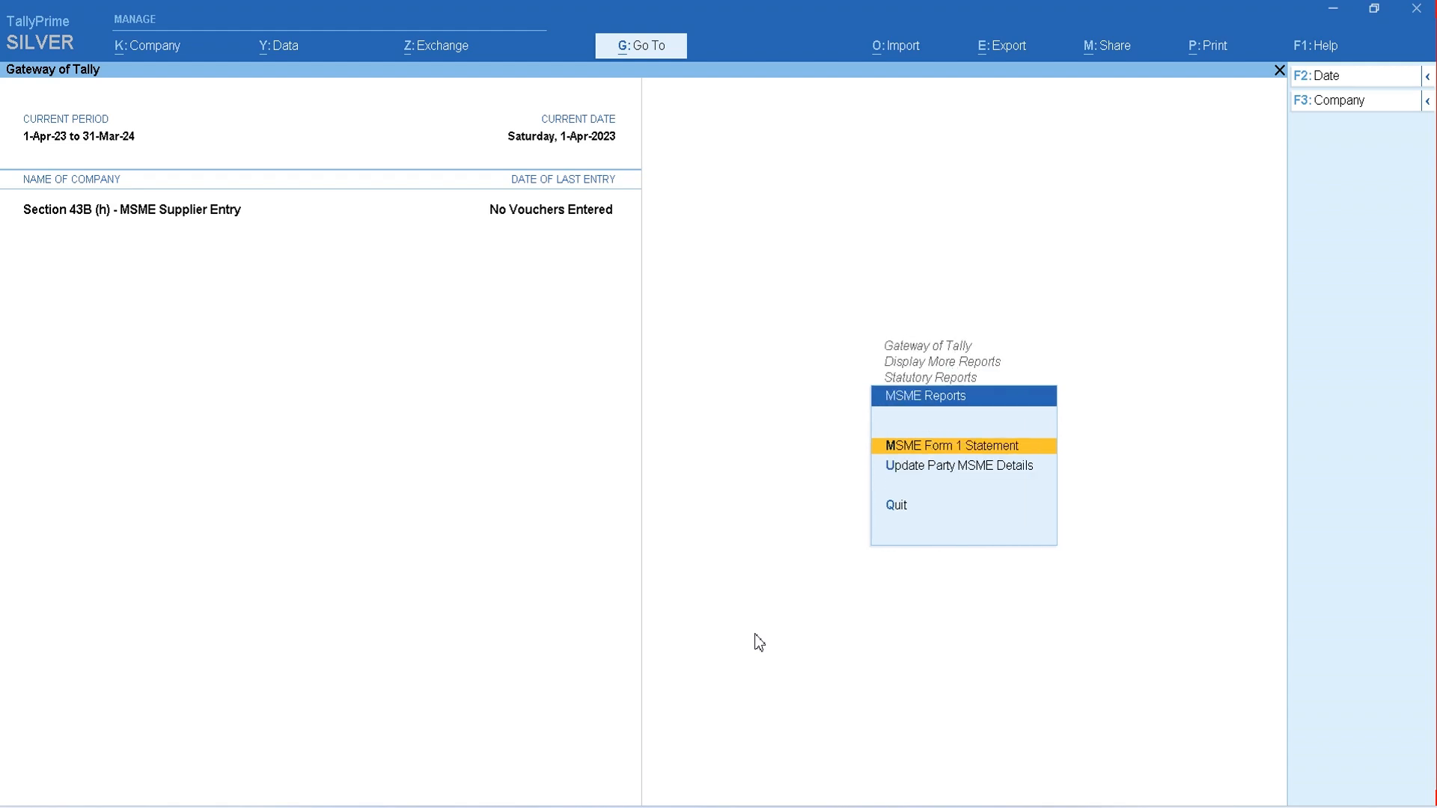
key("Down")
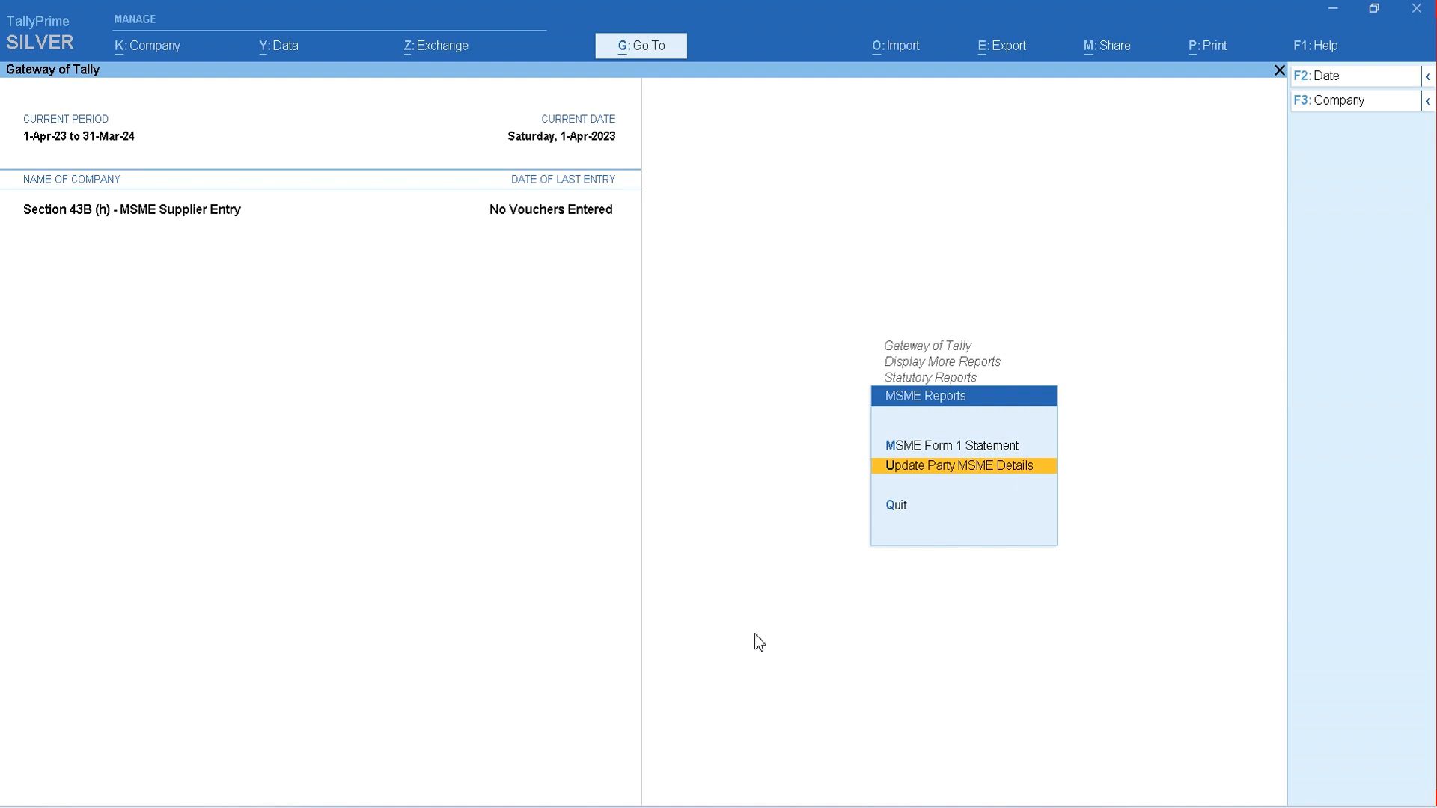
key("Return")
key("Return")
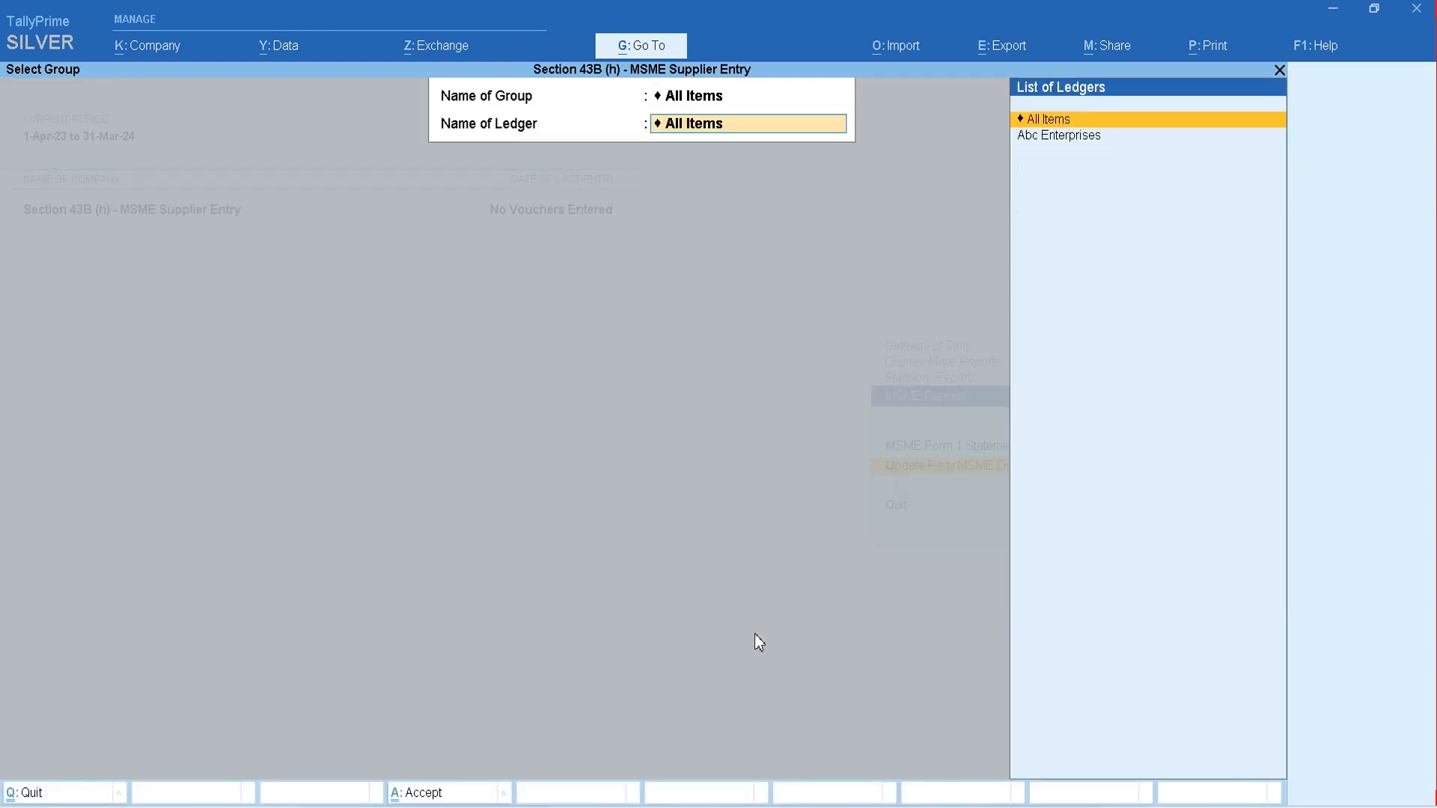
key("Return")
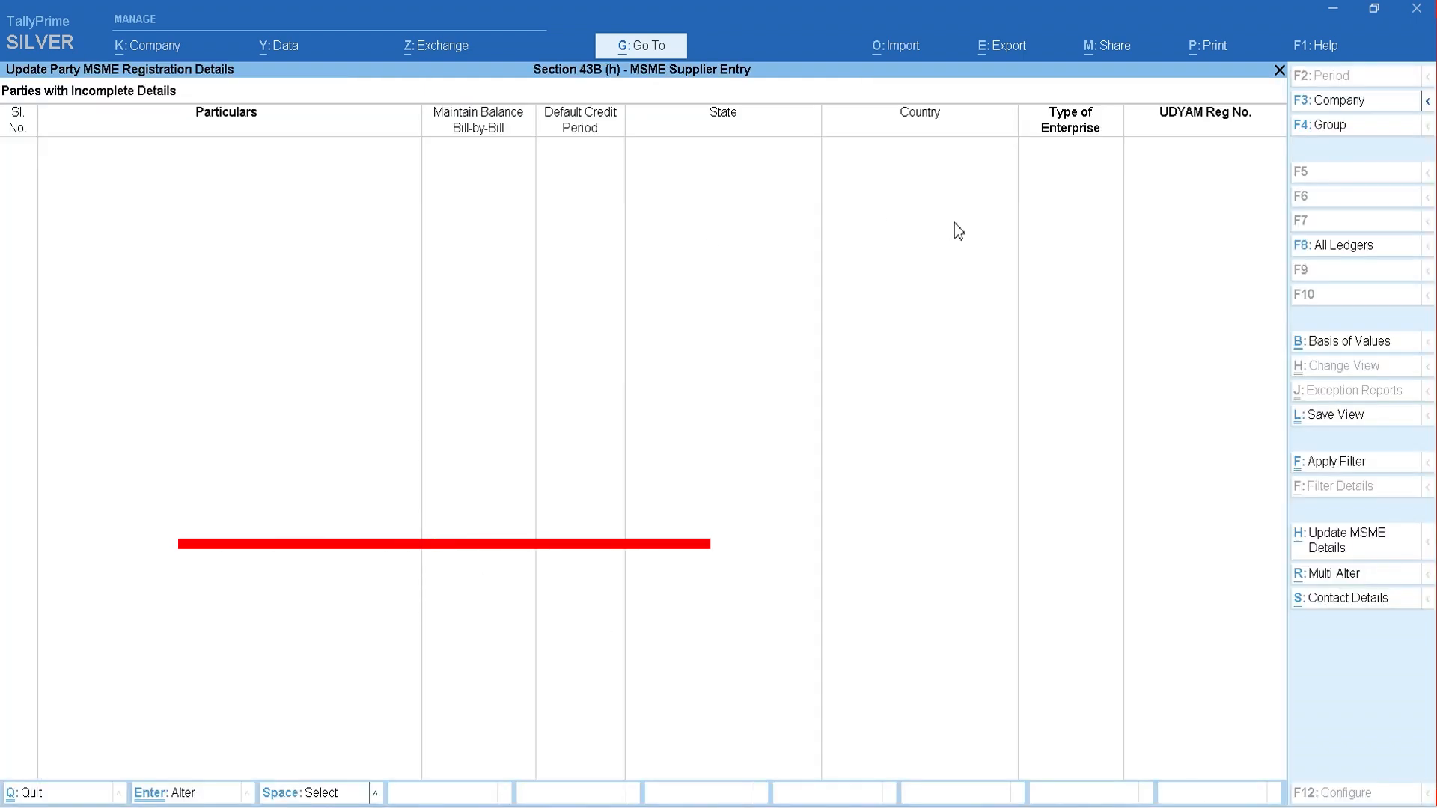
Show all ledgers in the party MSME details report to check their registration data, and close the report
left_click(1355, 251)
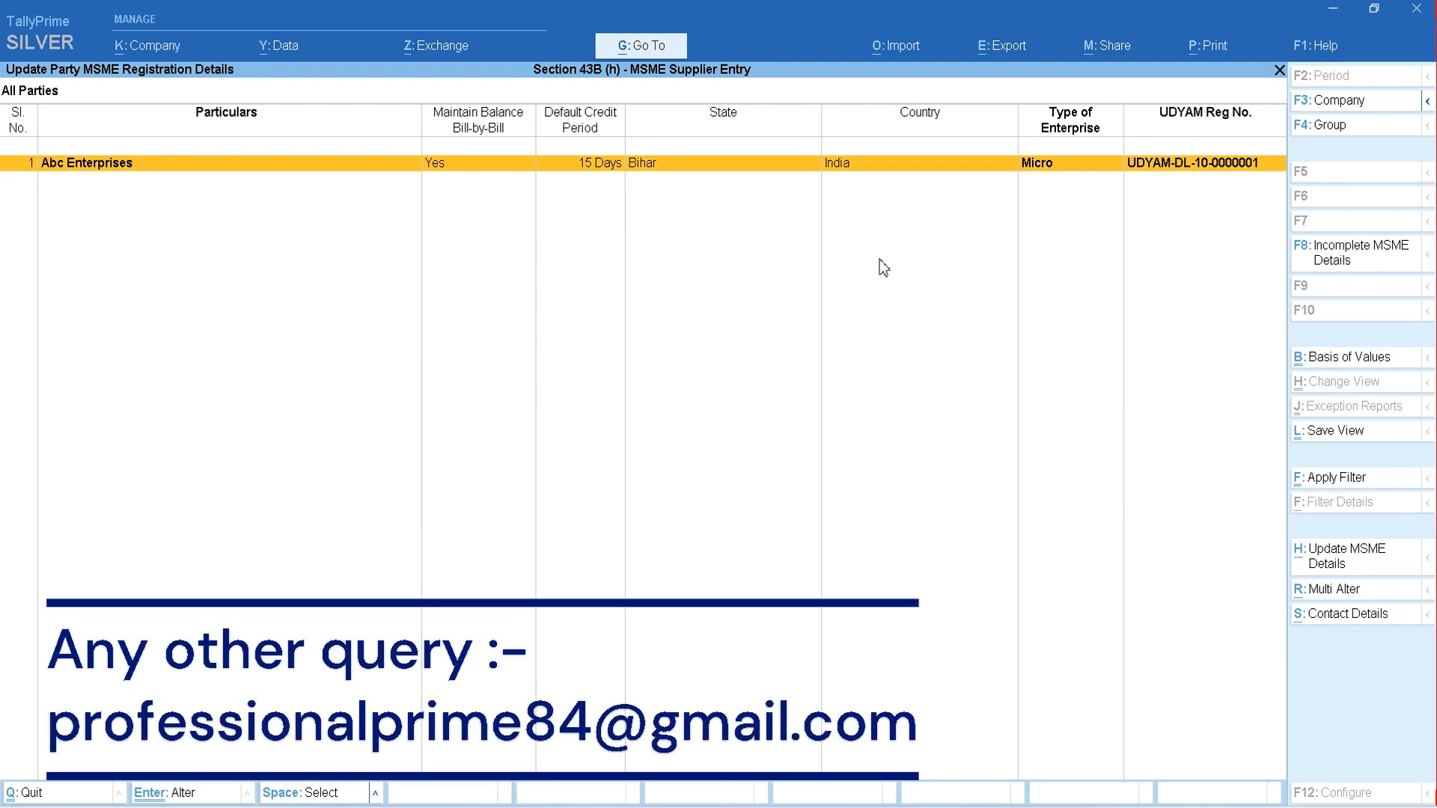
key("F4")
key("Escape")
key("Escape")
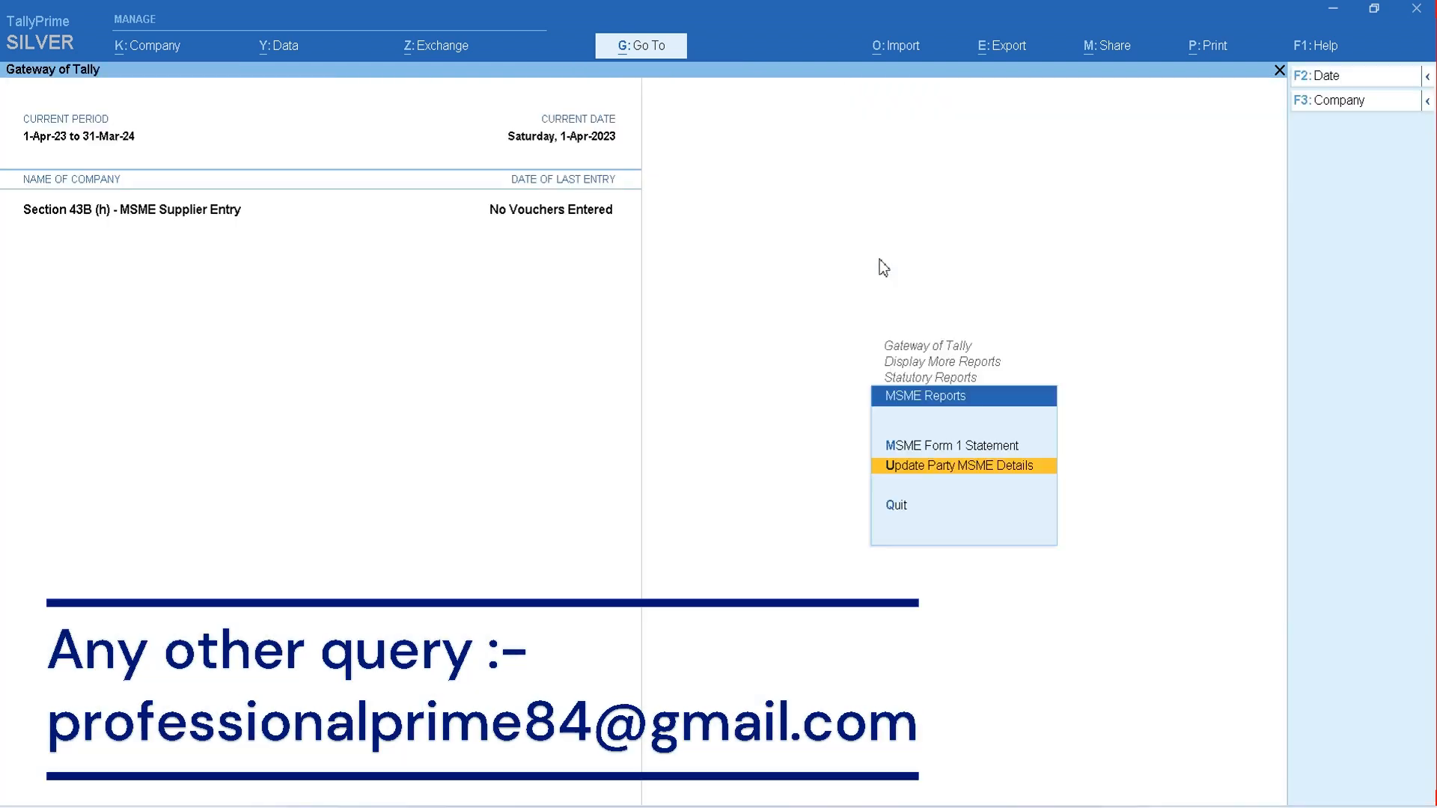
View the MSME Form 1 Statement and return to the Gateway of Tally
key("Up")
key("Return")
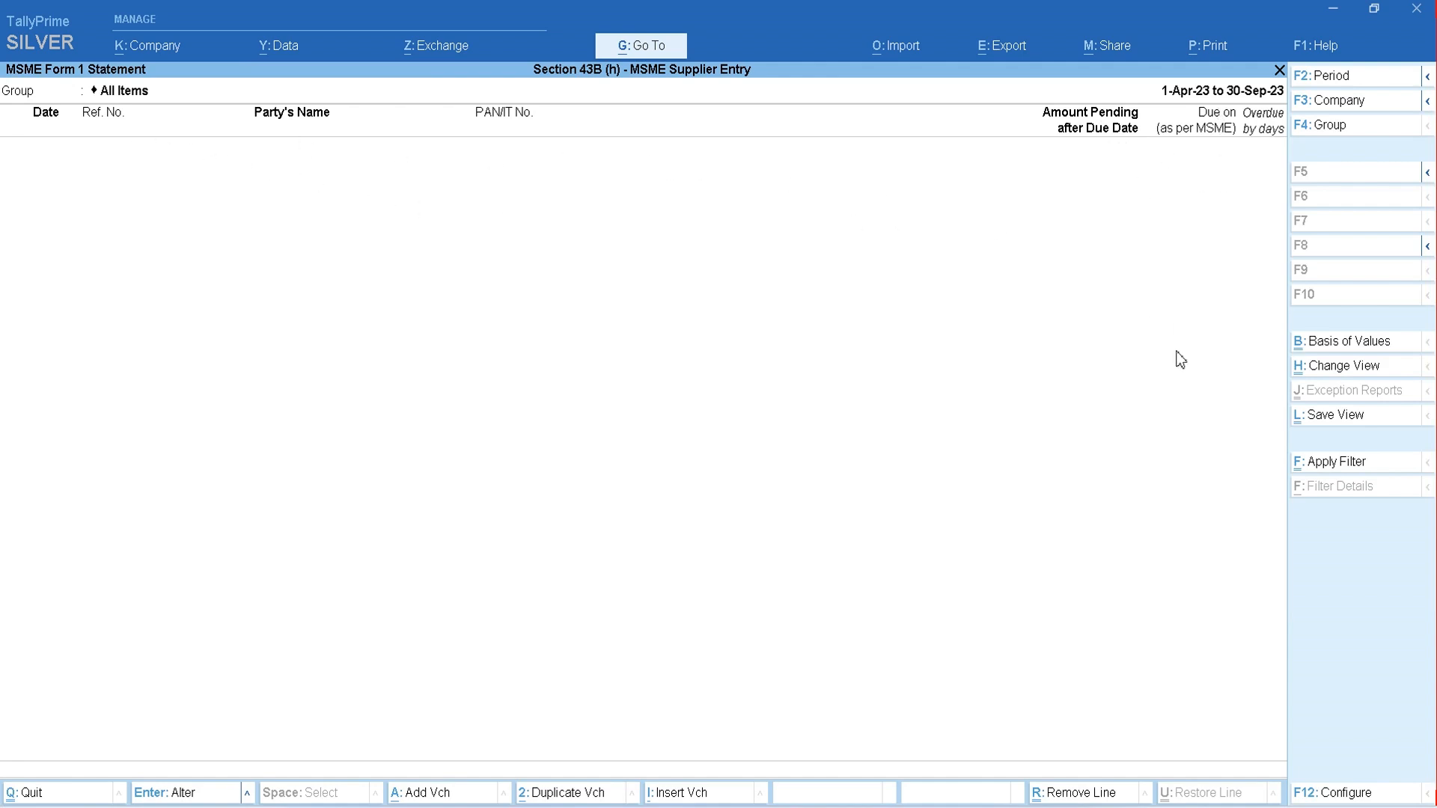
key("Escape")
key("Escape")
key("Escape")
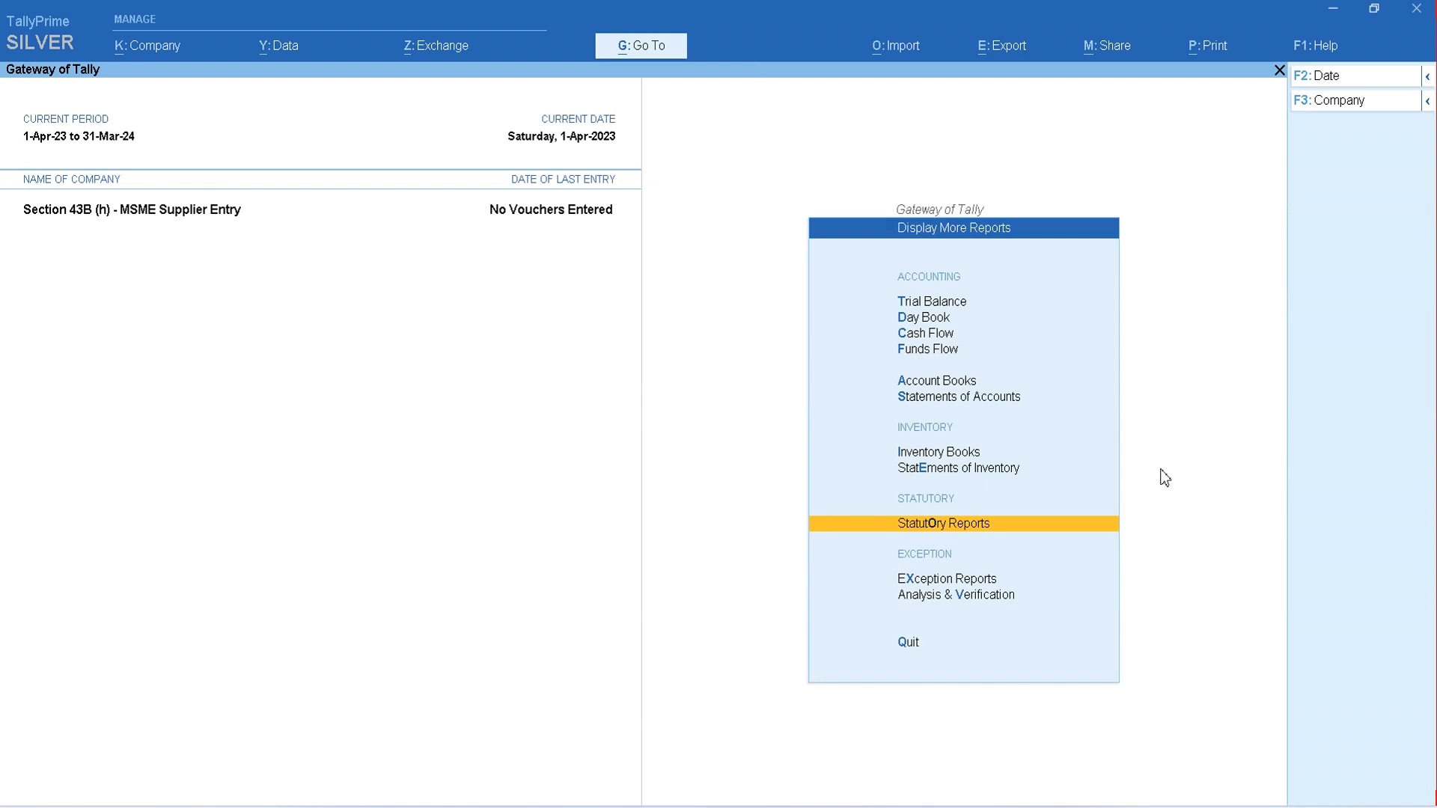
key("Escape")
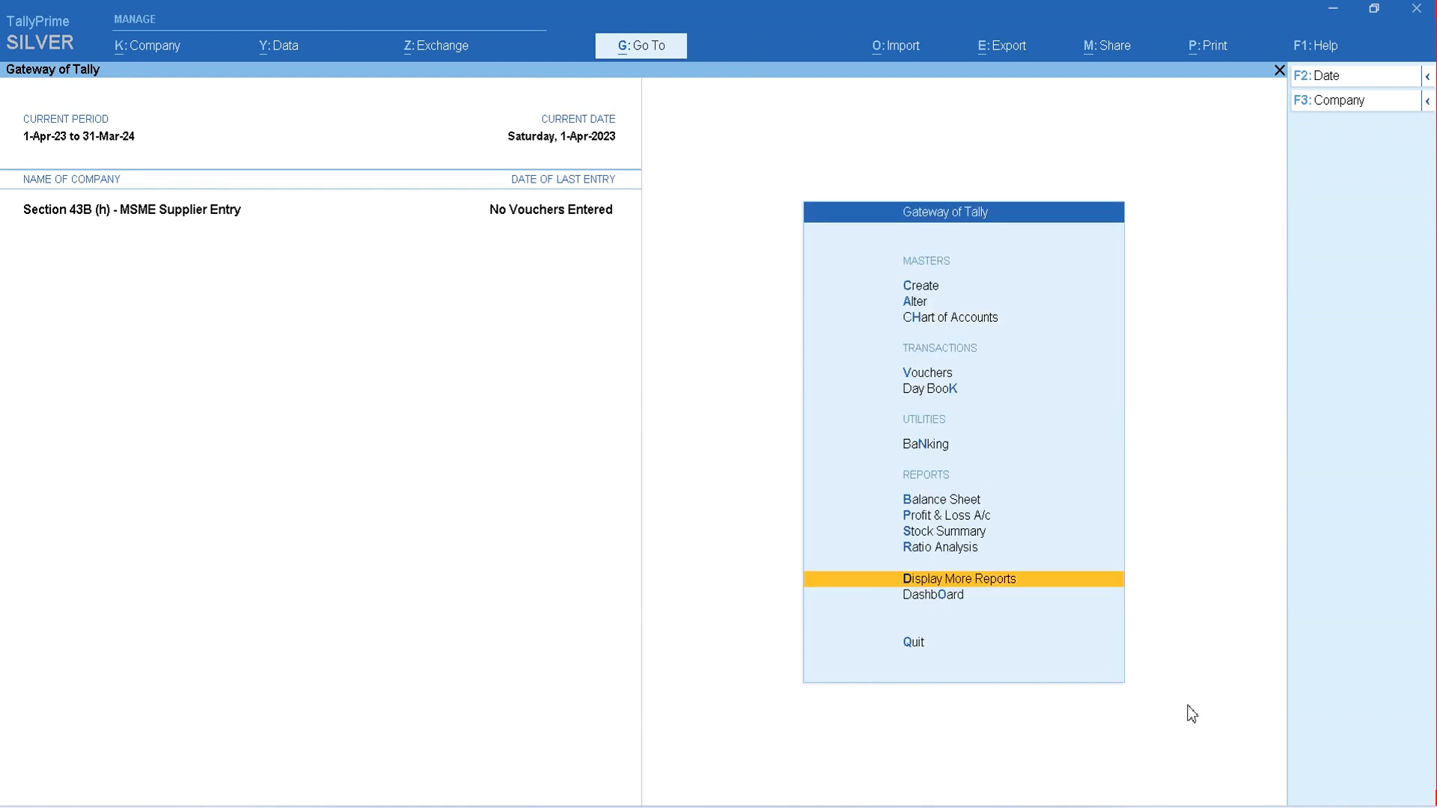